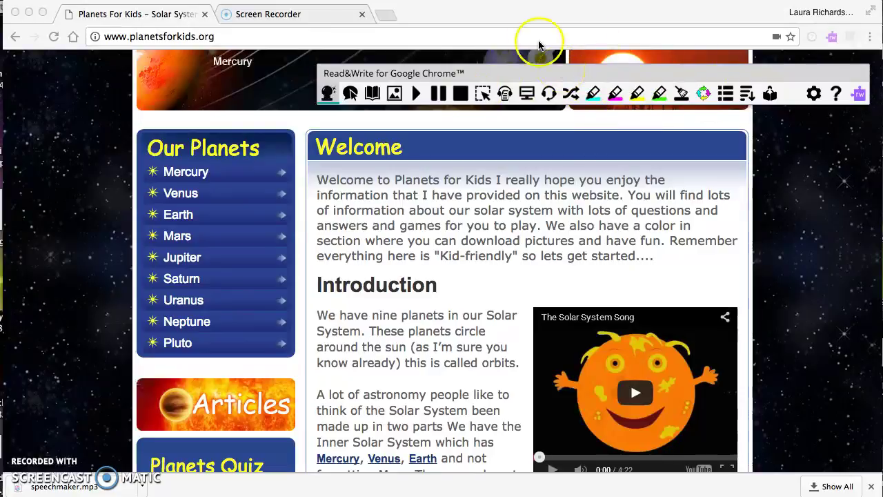
# Step: Search Google in a new tab for "chrome store read and write"
pyautogui.click(386, 14)
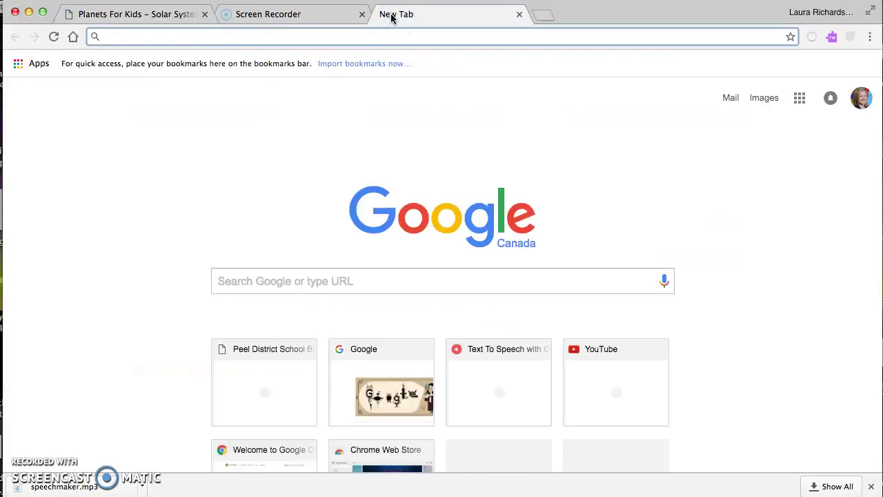
pyautogui.click(278, 283)
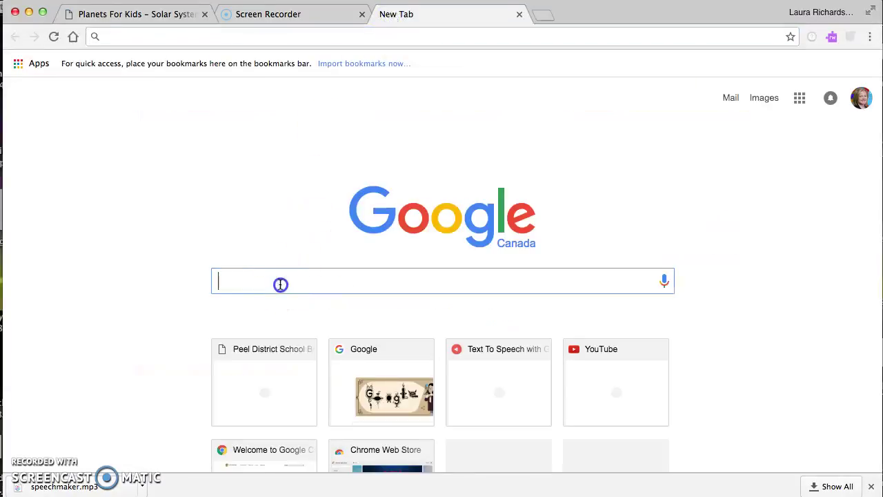
pyautogui.write('chrome s')
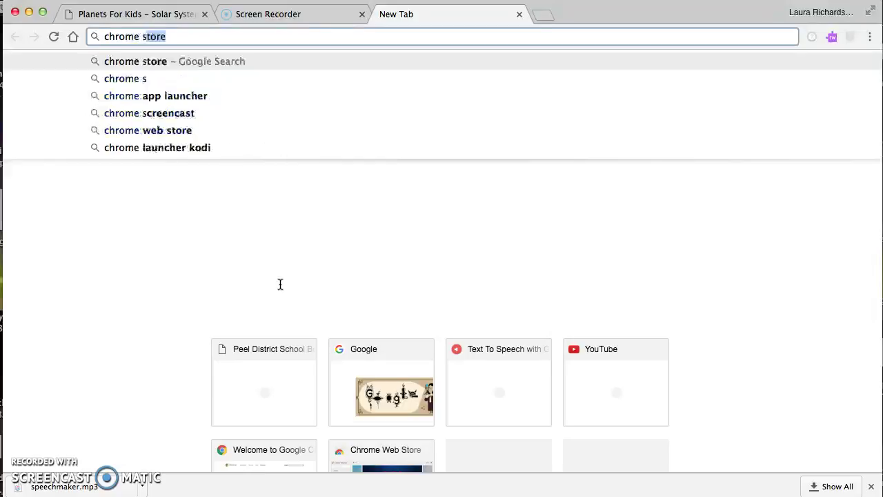
pyautogui.write('tore ')
pyautogui.write('r')
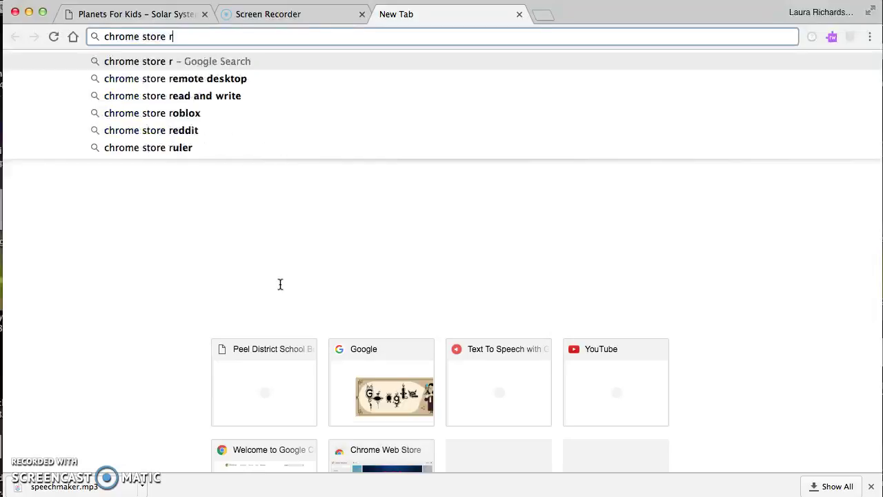
pyautogui.write('ead and write')
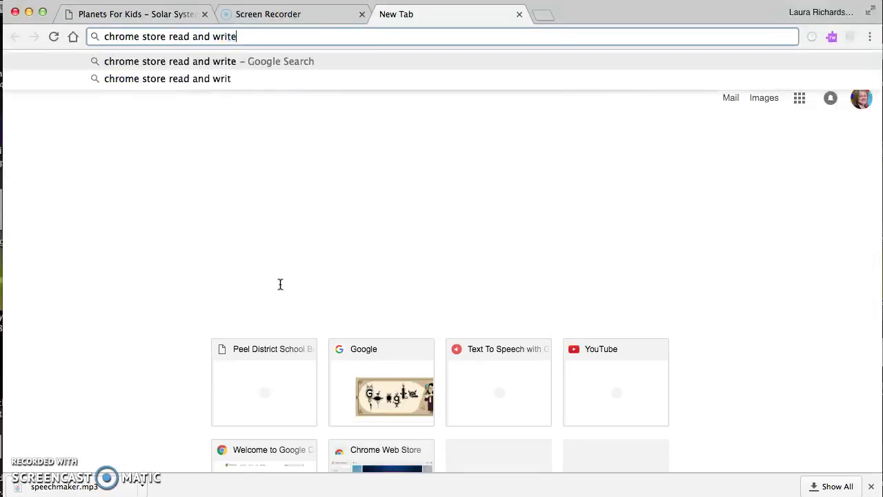
pyautogui.press('Return')
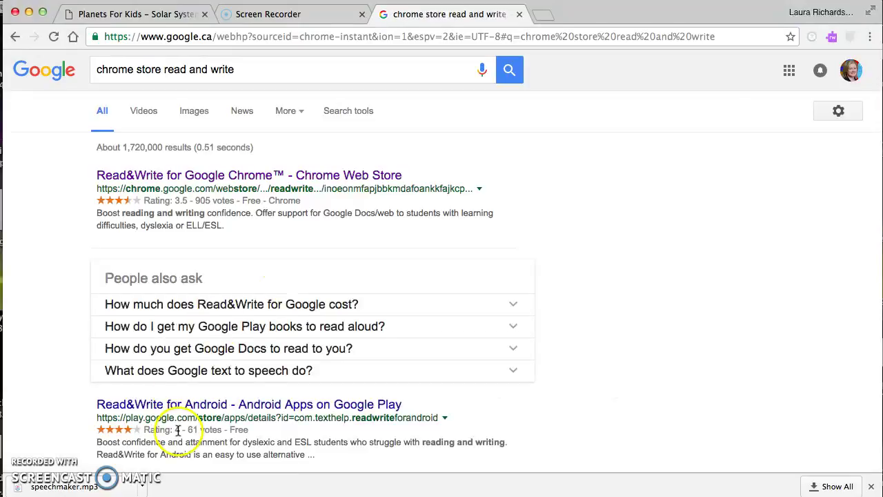
# Step: View the Read&Write for Google Chrome listing in the Chrome Web Store, close it and return to the Planets For Kids page
pyautogui.click(251, 176)
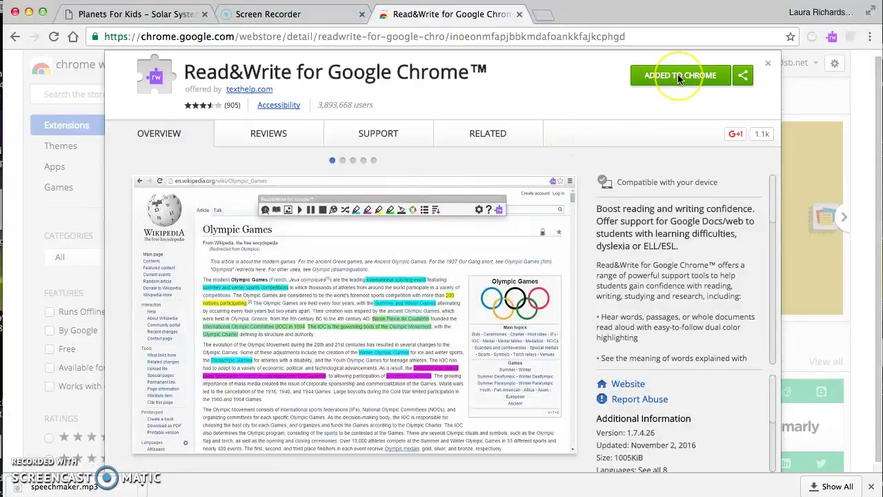
pyautogui.click(654, 80)
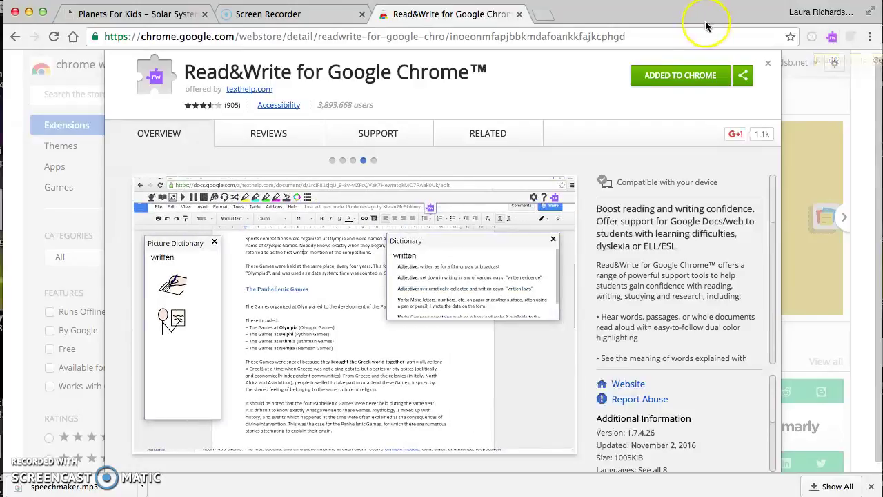
pyautogui.click(519, 14)
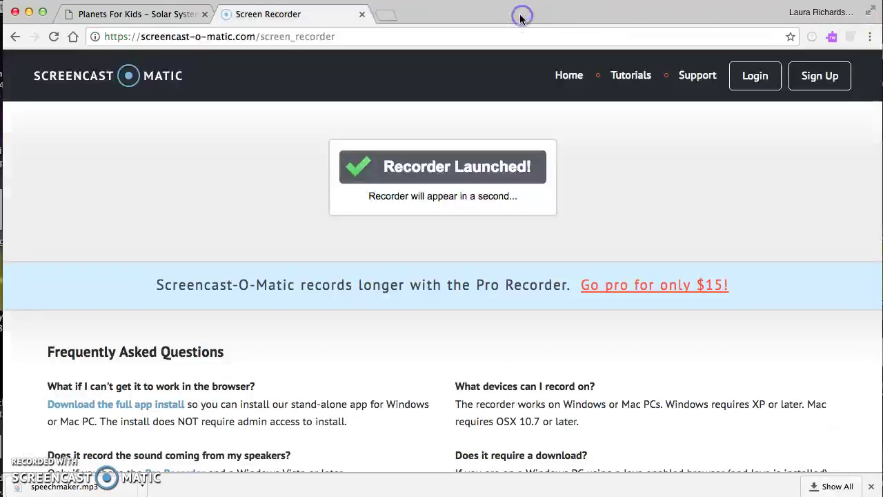
pyautogui.click(151, 16)
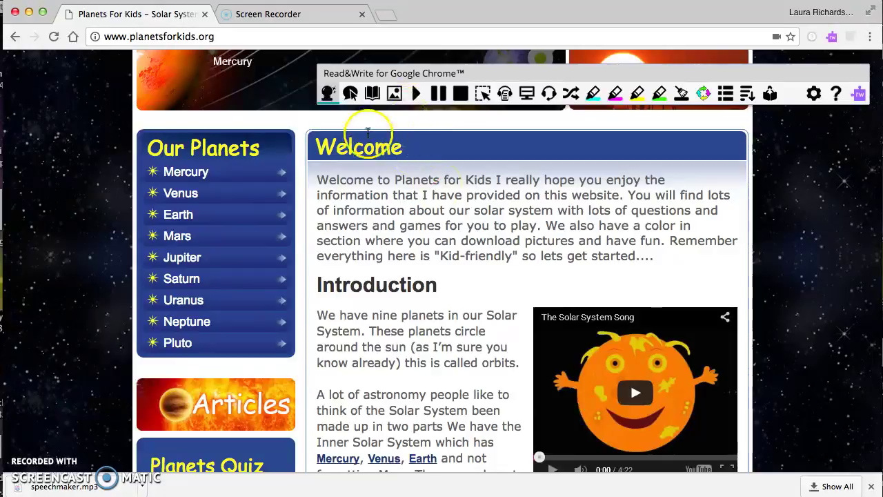
# Step: Turn on Hover Speech in Read&Write and try it on the first word of the Welcome paragraph
pyautogui.click(351, 97)
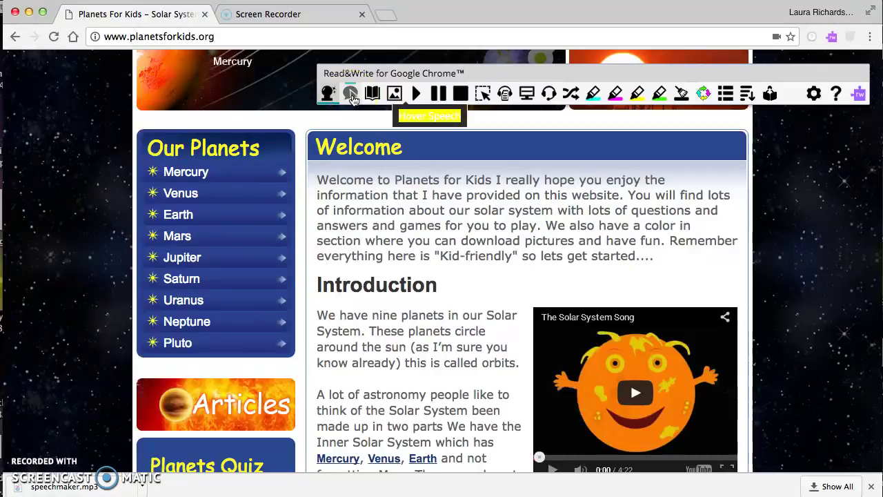
pyautogui.click(351, 96)
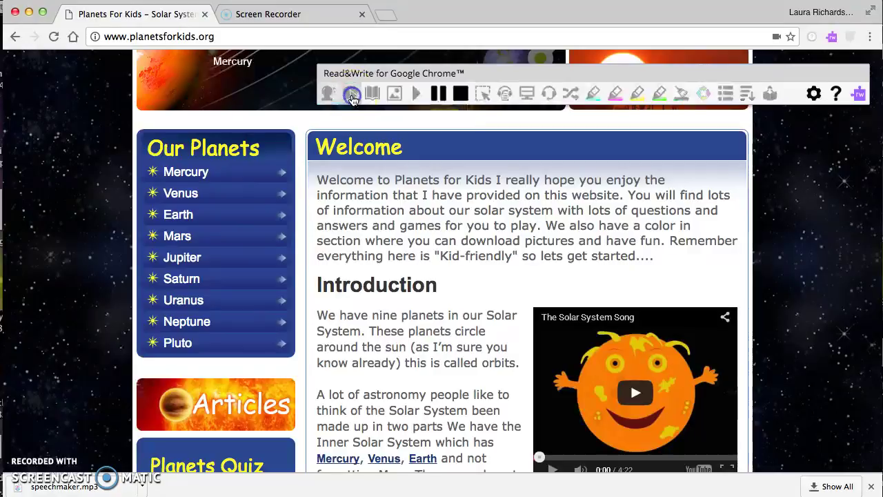
pyautogui.click(346, 181)
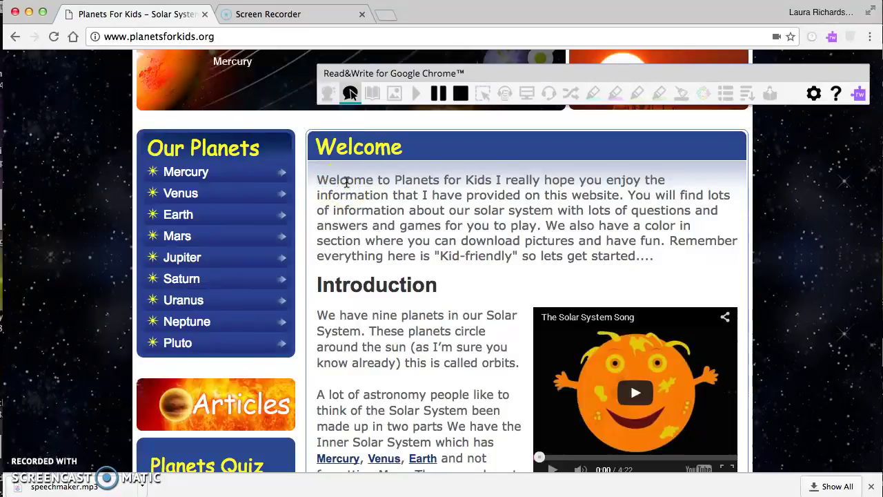
pyautogui.click(347, 182)
pyautogui.click(351, 96)
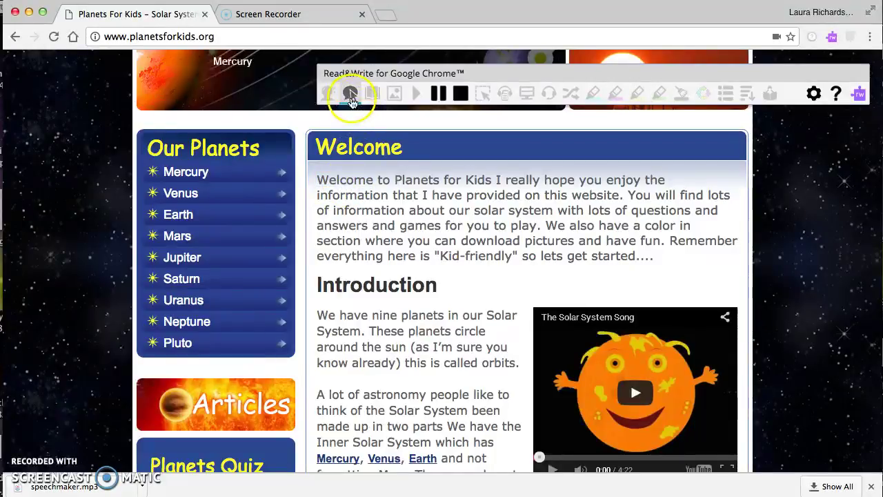
# Step: Have Hover Speech read the Welcome paragraph aloud from its beginning twice, stopping the speech after each reading
pyautogui.click(318, 176)
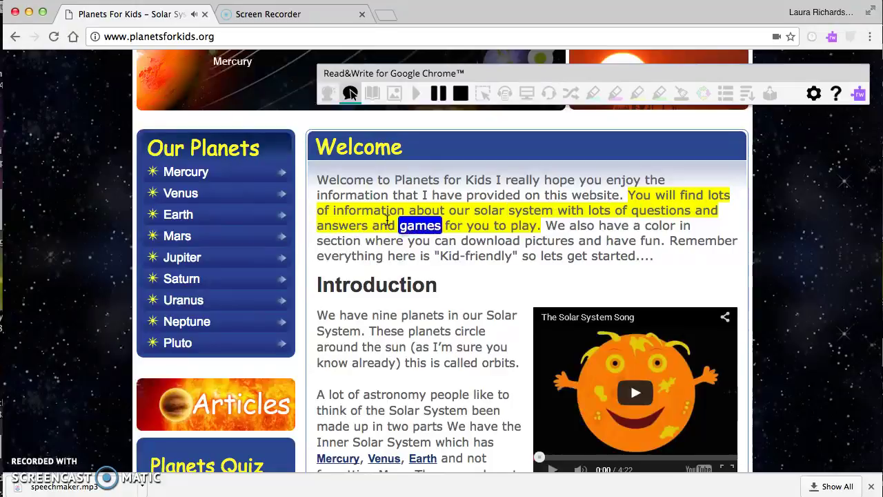
pyautogui.click(461, 92)
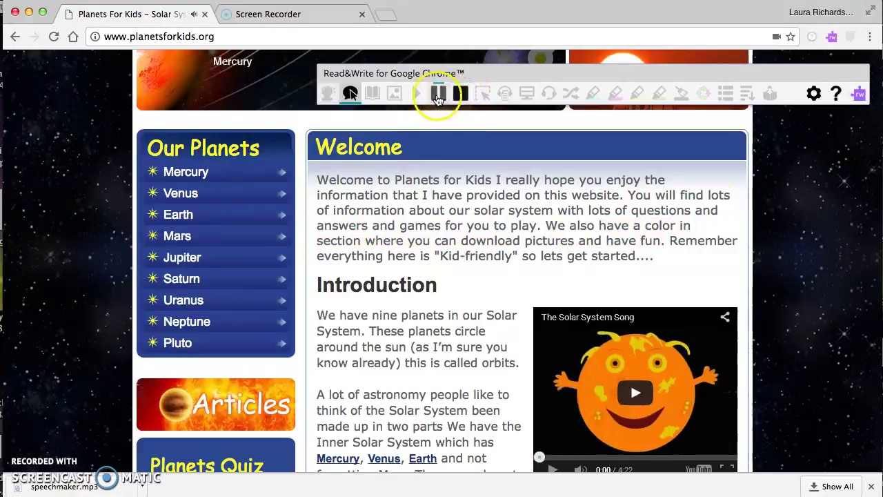
pyautogui.click(318, 181)
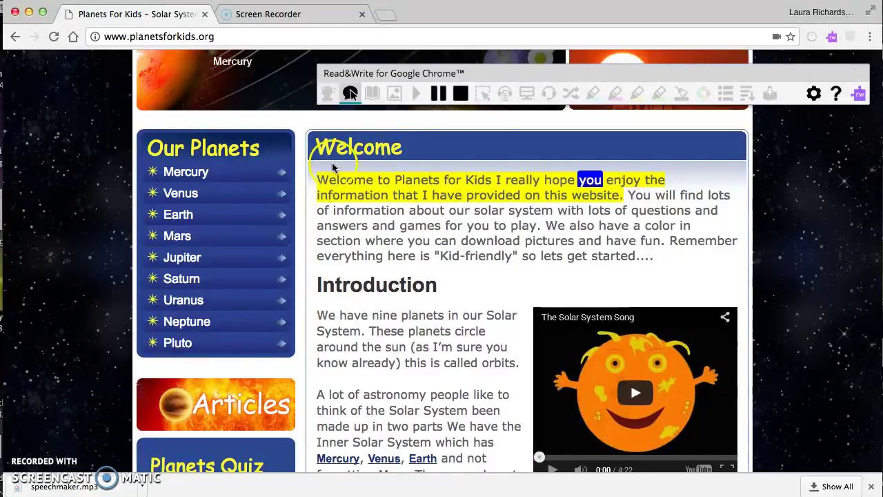
pyautogui.click(461, 94)
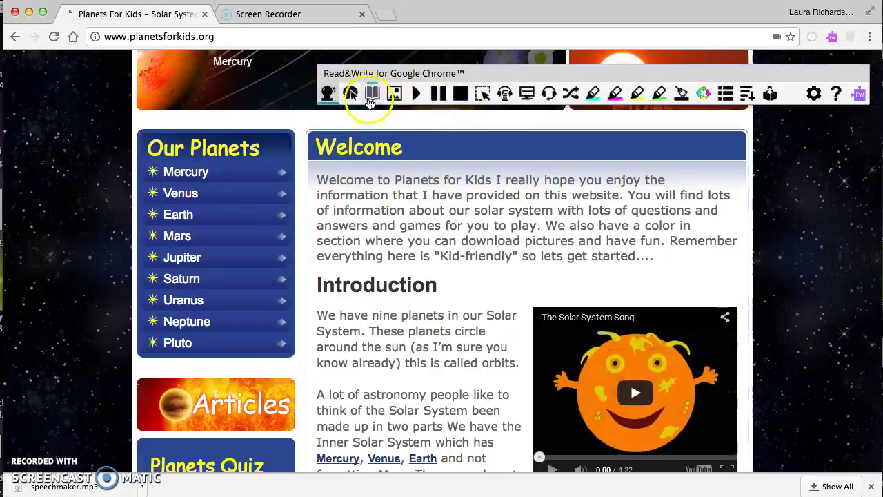
# Step: Look up the word "games" from the Welcome paragraph in the Dictionary, browse its definitions and close it
pyautogui.click(373, 95)
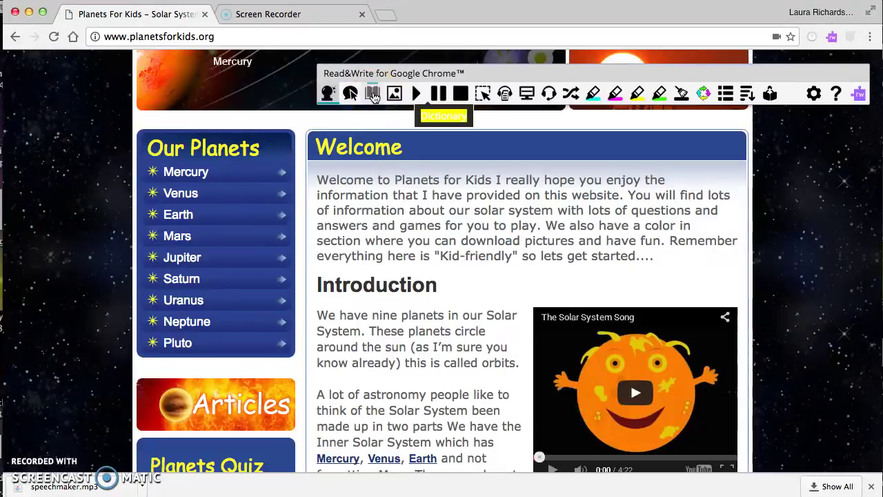
pyautogui.click(373, 95)
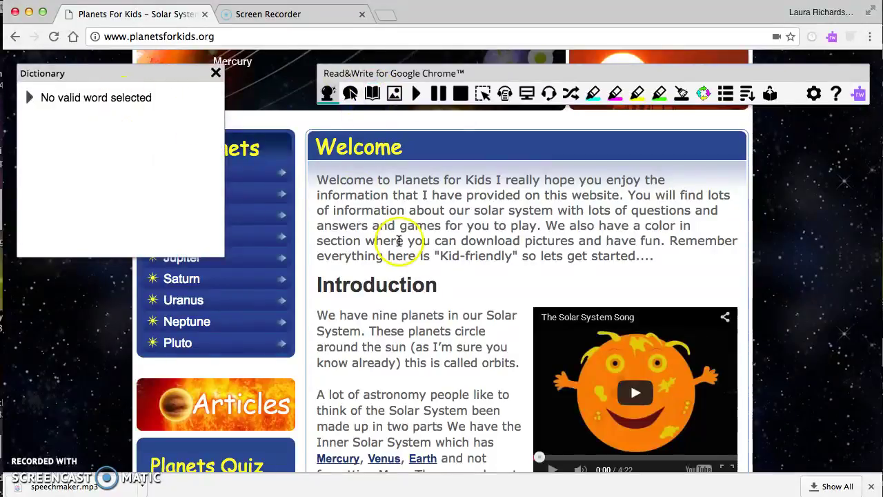
pyautogui.moveTo(401, 225); pyautogui.dragTo(445, 225)
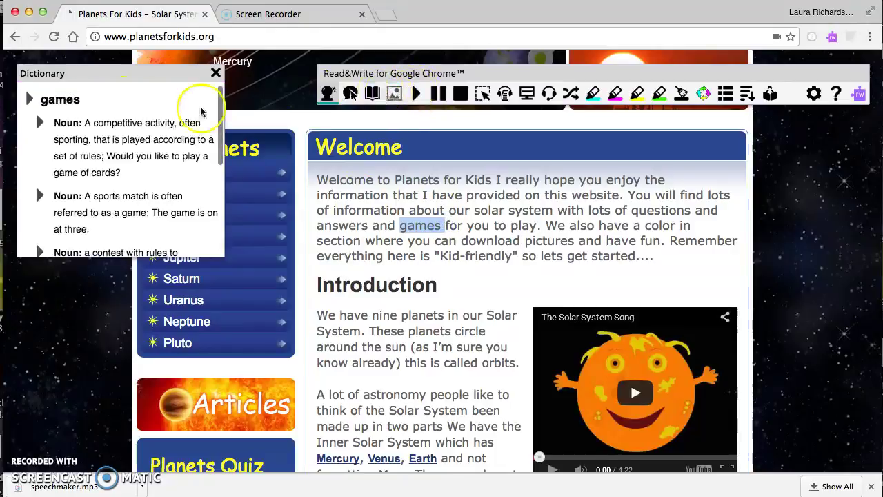
pyautogui.moveTo(126, 177); pyautogui.dragTo(130, 202)
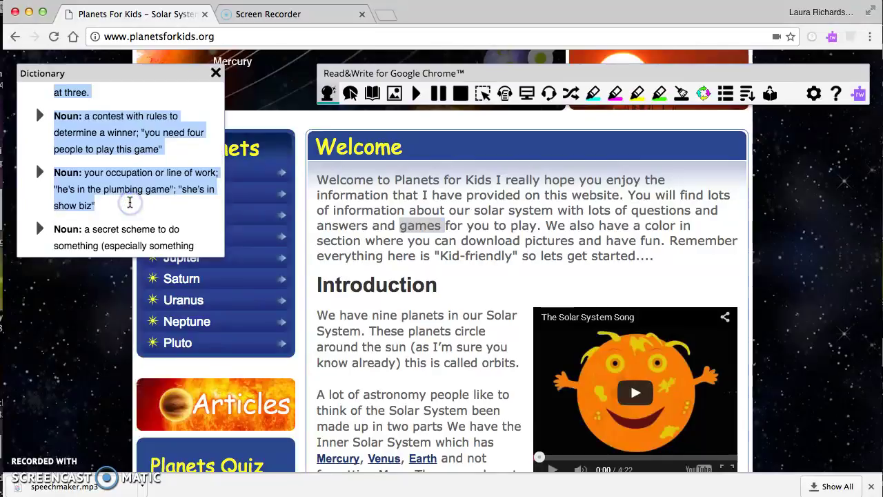
pyautogui.click(216, 74)
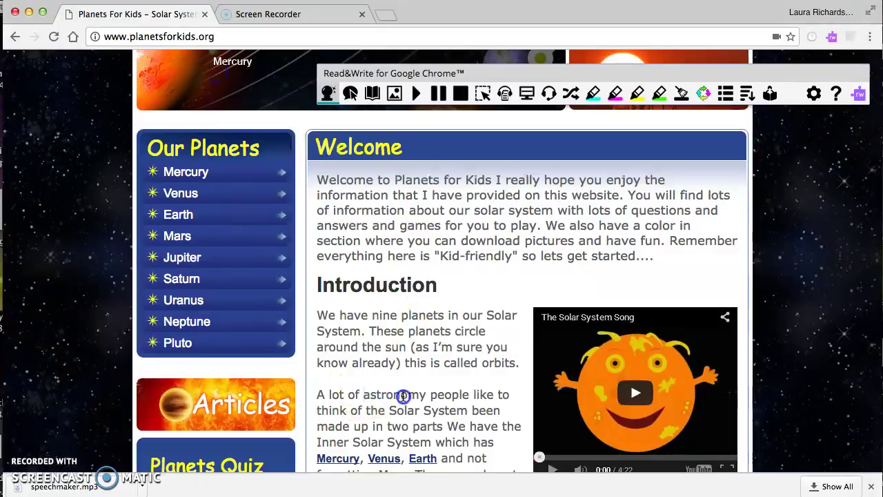
# Step: Select the word "astronomy" in the Introduction, look up its definition in the Dictionary and close it
pyautogui.moveTo(402, 394); pyautogui.dragTo(424, 394)
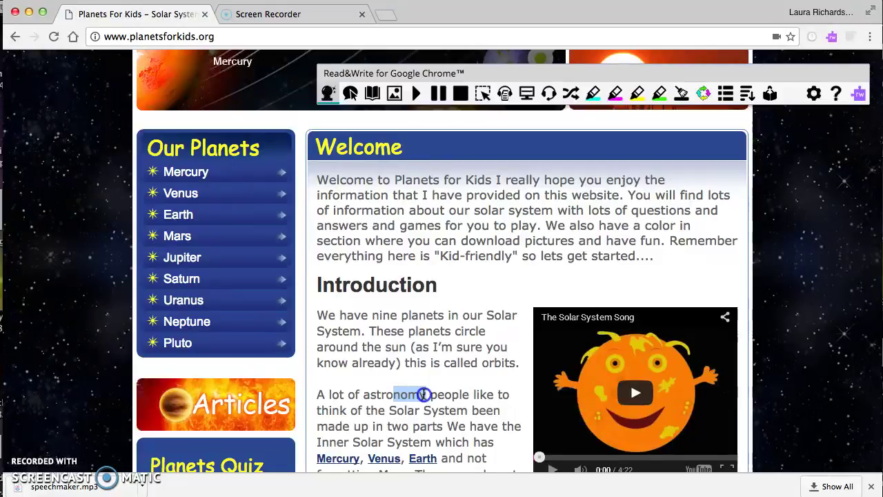
pyautogui.click(424, 394)
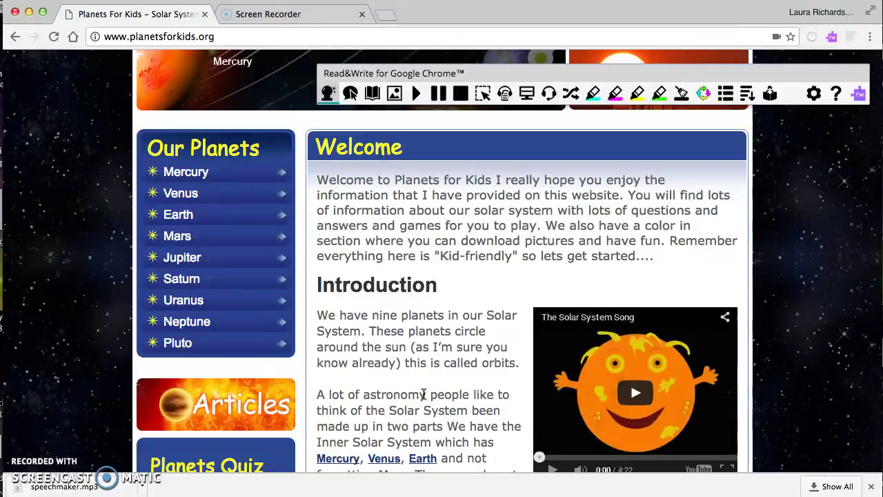
pyautogui.moveTo(364, 394); pyautogui.dragTo(427, 394)
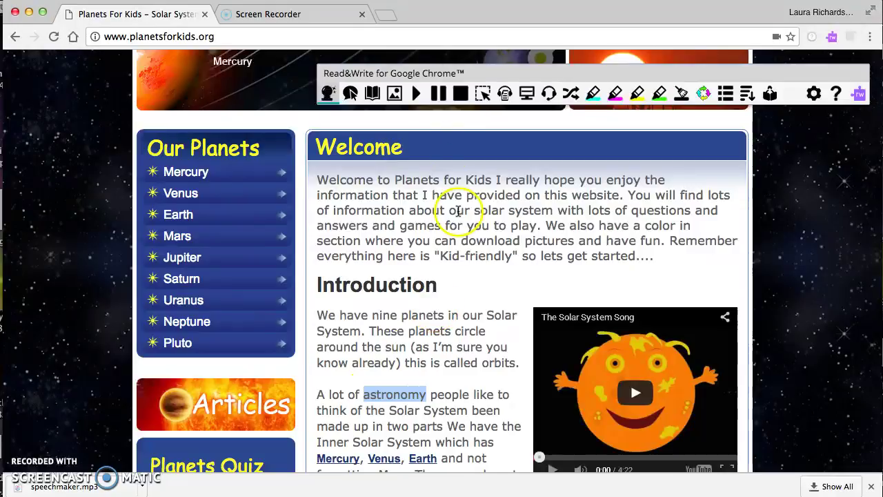
pyautogui.click(372, 95)
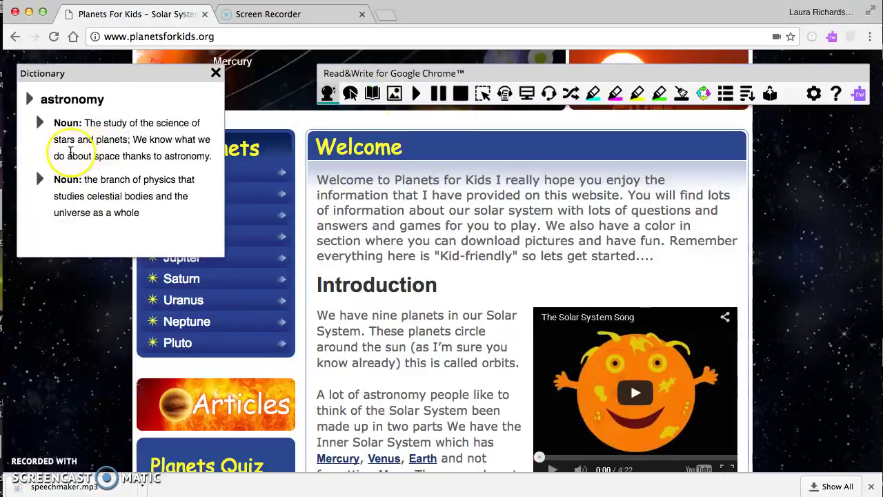
pyautogui.click(216, 73)
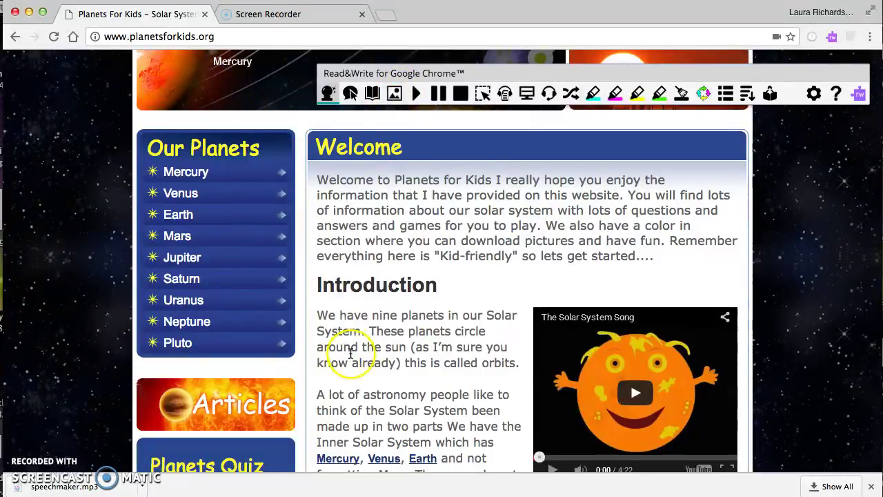
# Step: Look up the word "astronomy" in the Picture Dictionary and close it after viewing the picture
pyautogui.moveTo(365, 393); pyautogui.dragTo(420, 394)
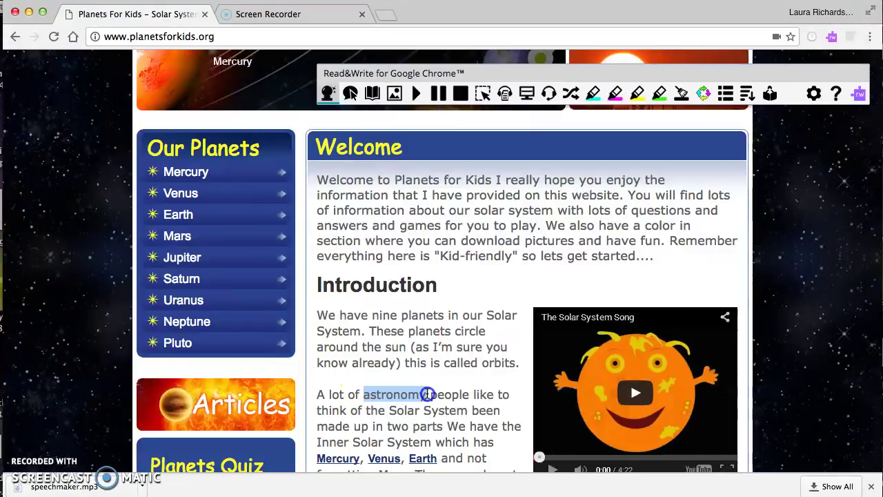
pyautogui.click(399, 96)
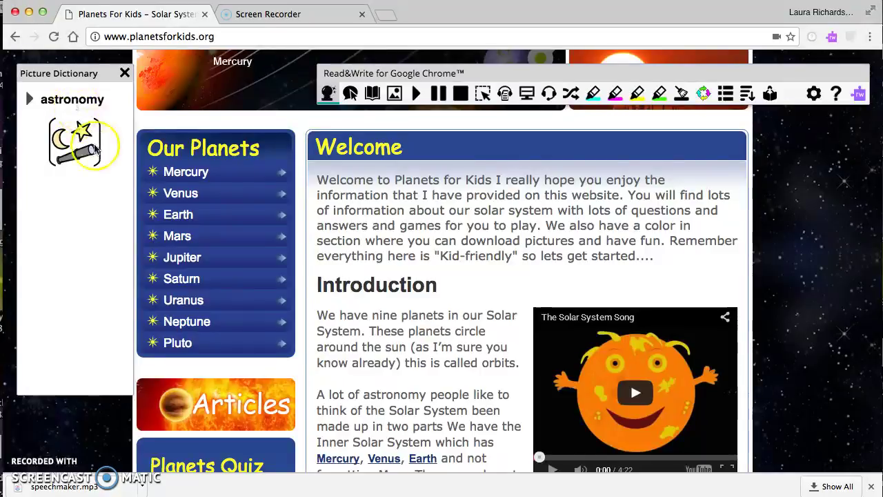
pyautogui.click(127, 74)
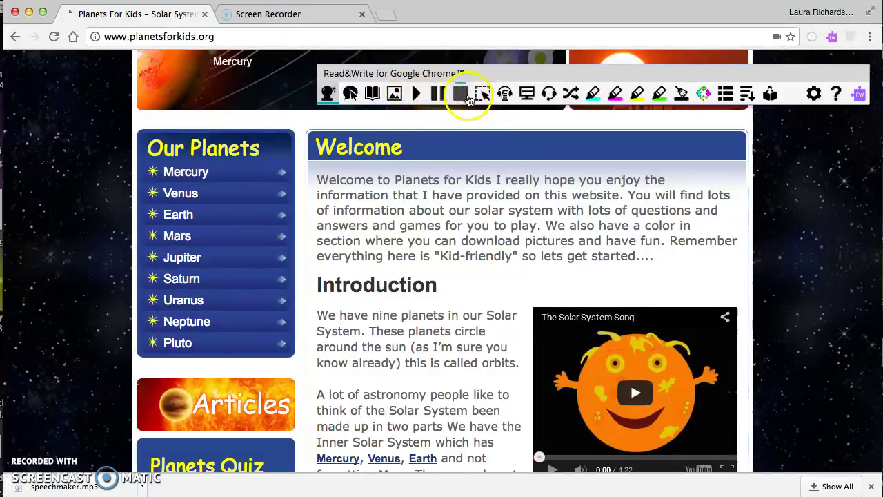
# Step: Play the page text aloud from the Welcome paragraph and stop the reading
pyautogui.click(418, 95)
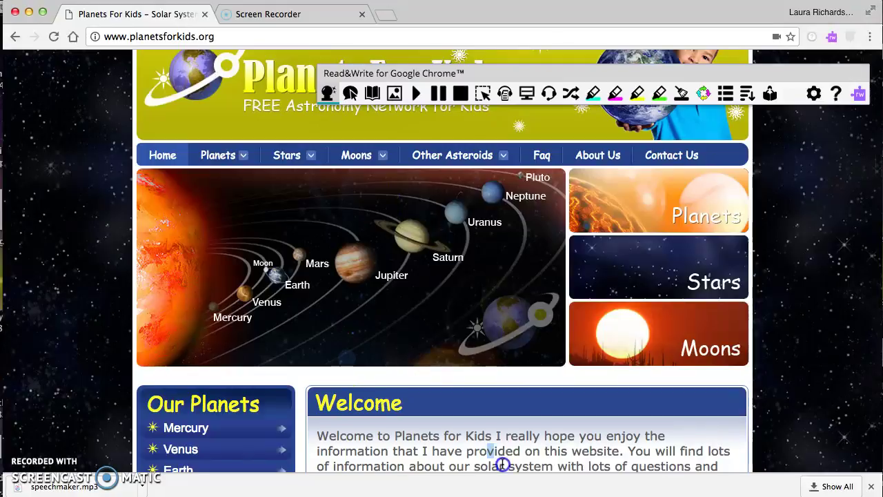
pyautogui.scroll(-10, 494, 456)
pyautogui.scroll(6, 503, 365)
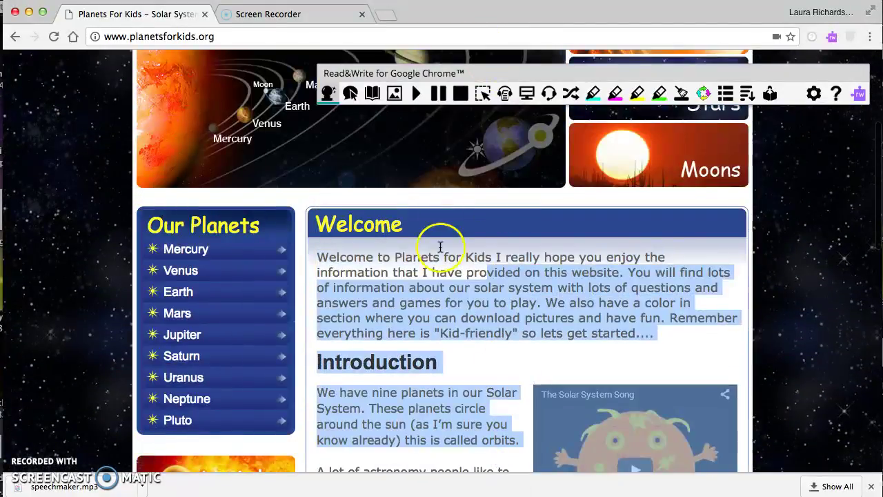
pyautogui.click(418, 93)
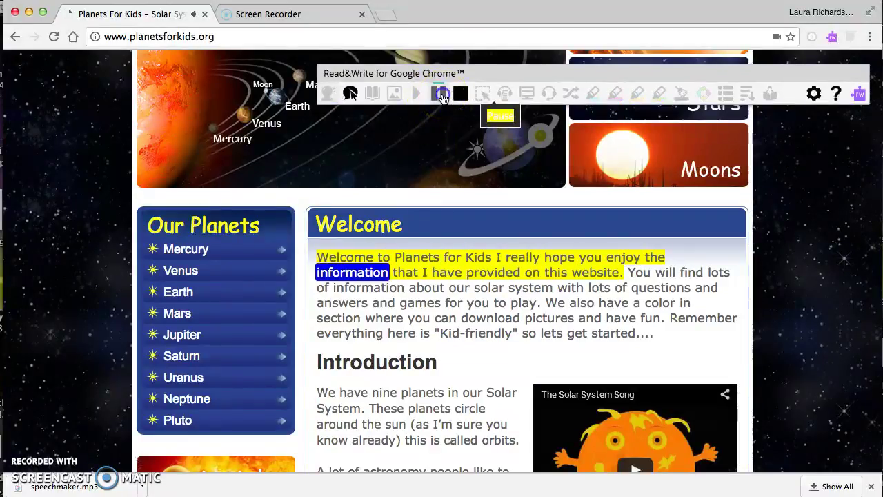
pyautogui.click(462, 95)
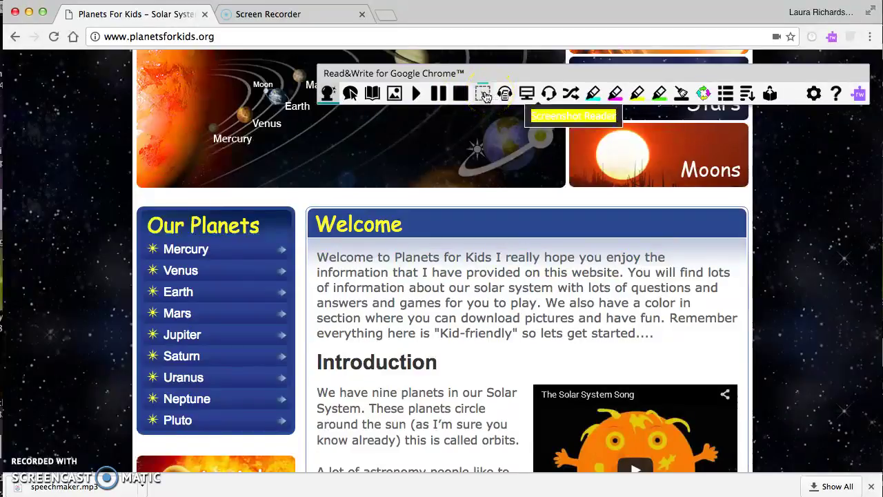
# Step: Try the Screenshot Reader on the phrase "information about our solar system" in the Welcome paragraph
pyautogui.click(485, 95)
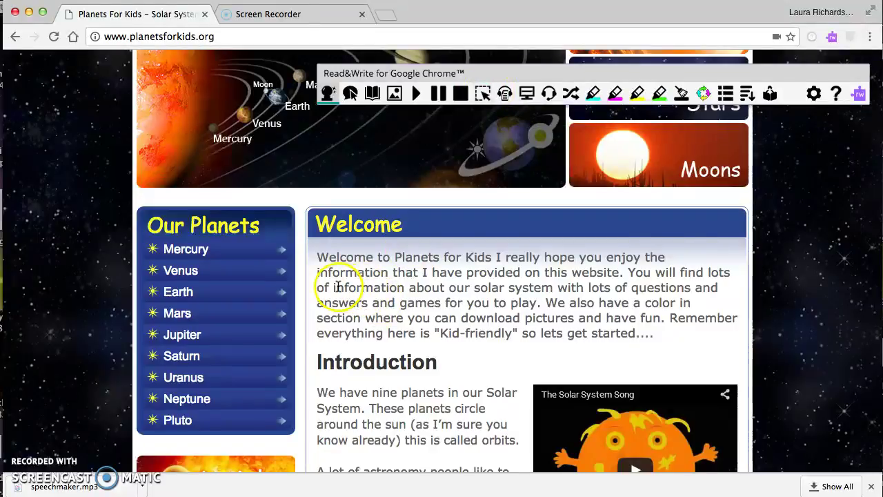
pyautogui.moveTo(333, 287); pyautogui.dragTo(481, 286)
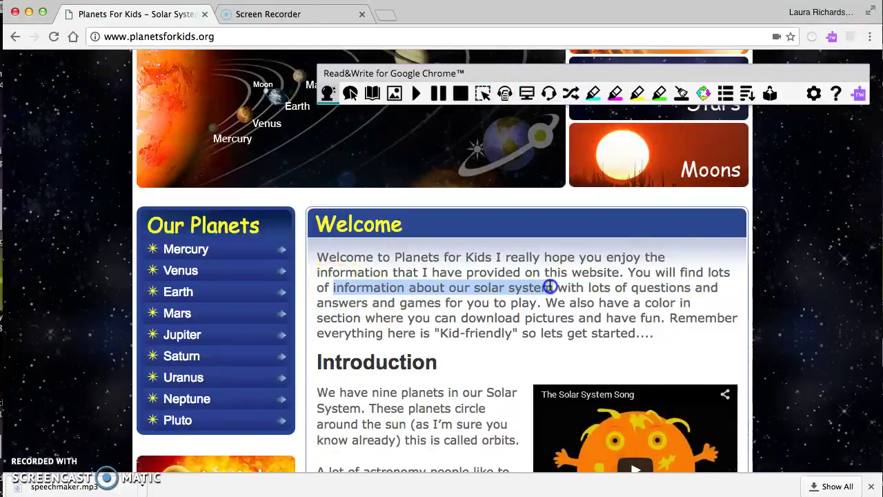
pyautogui.click(482, 94)
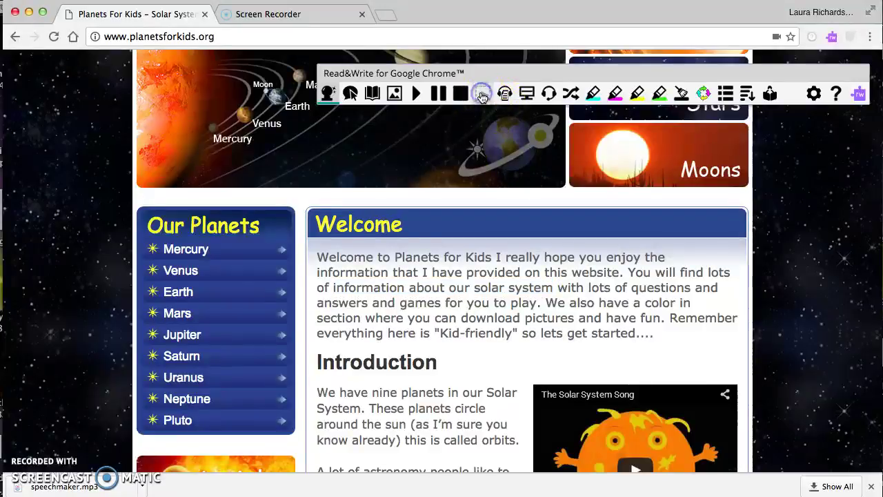
pyautogui.moveTo(483, 95)
pyautogui.mouseDown()
pyautogui.moveTo(457, 93)
pyautogui.moveTo(493, 98)
pyautogui.moveTo(477, 100)
pyautogui.mouseUp()
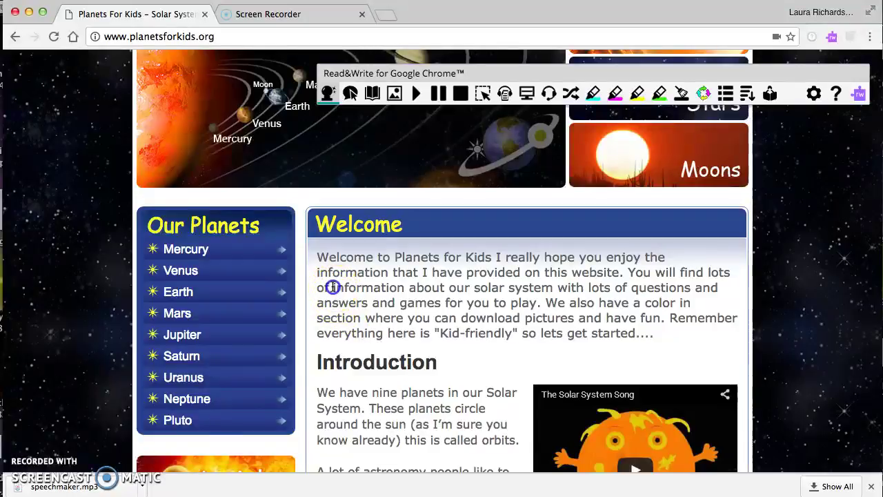
# Step: Read the words "information about our" in the Welcome paragraph aloud and stop the reading
pyautogui.moveTo(333, 288); pyautogui.dragTo(449, 291)
pyautogui.click(416, 93)
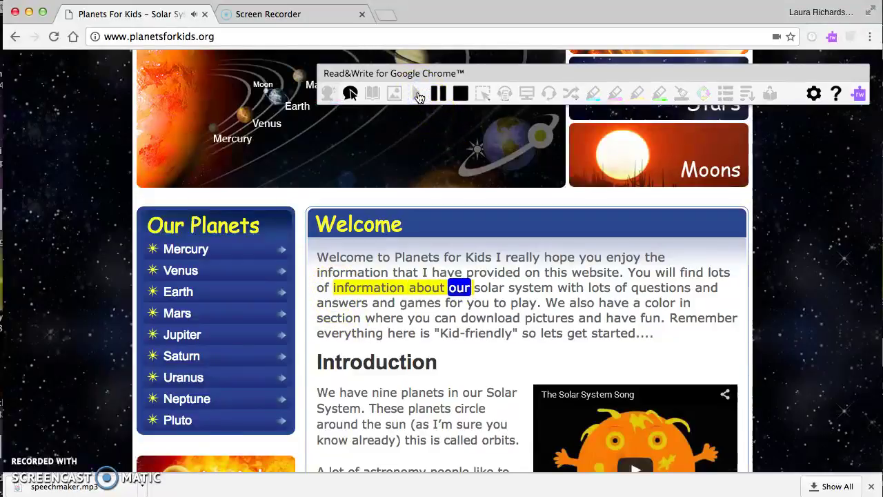
pyautogui.click(461, 93)
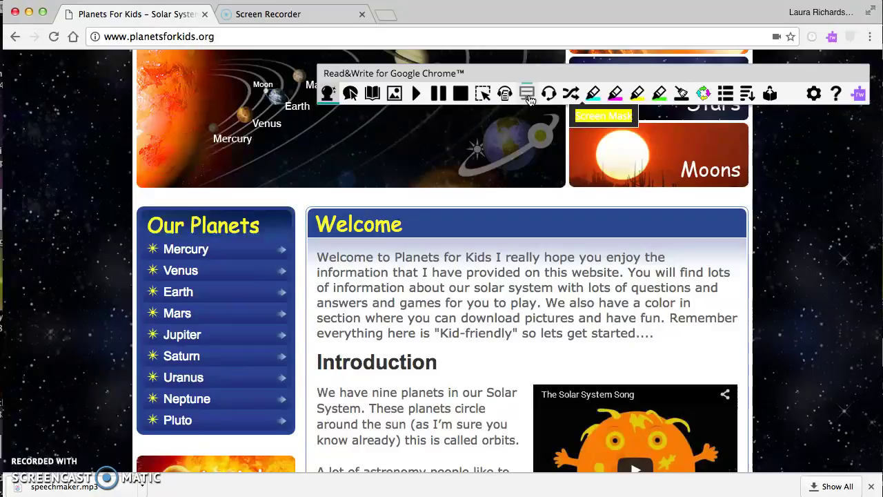
# Step: Turn on the Screen Mask over the web page and switch it off again after viewing its effect
pyautogui.click(528, 95)
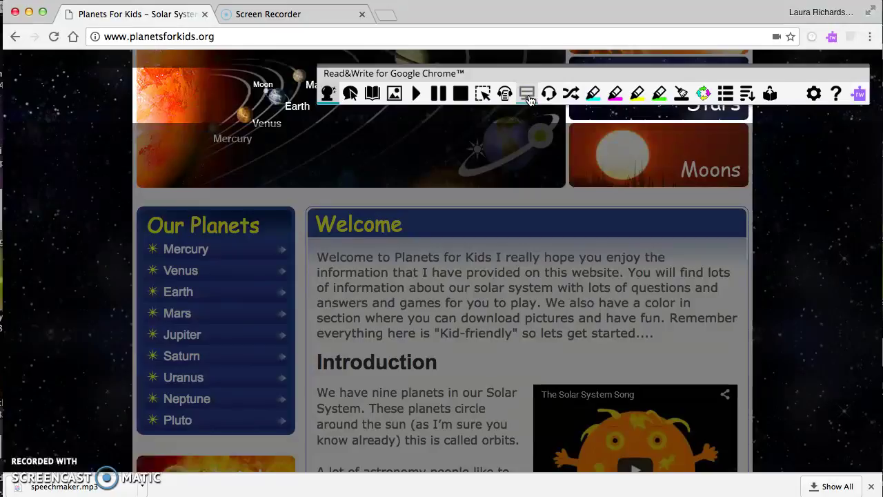
pyautogui.click(528, 95)
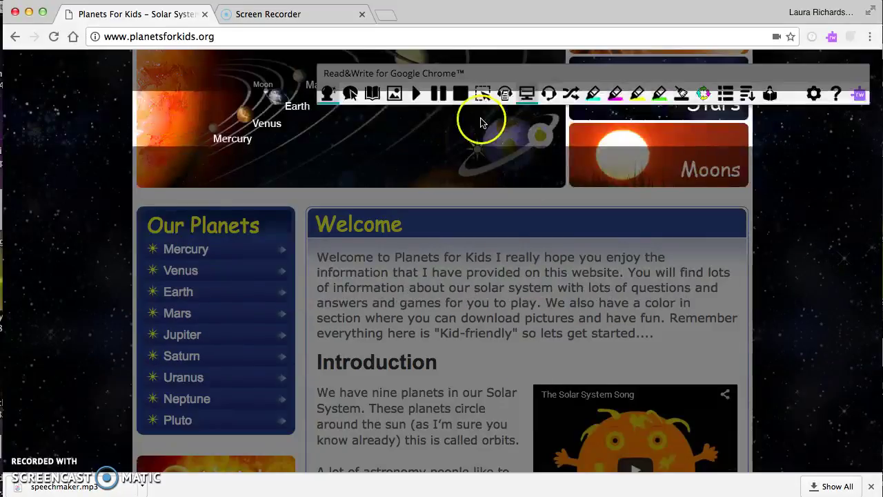
pyautogui.click(529, 94)
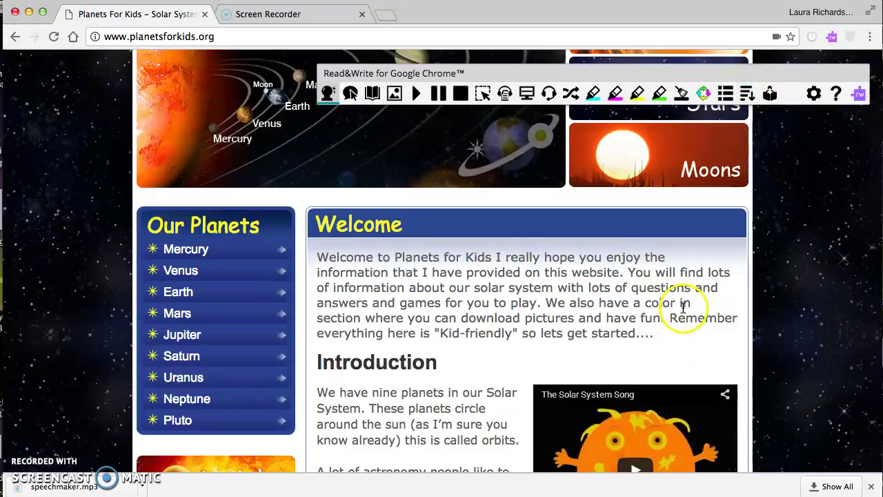
# Step: Open the simplified version of the Planets for Kids page and display the Read&Write toolbar on it
pyautogui.moveTo(685, 304); pyautogui.dragTo(570, 391)
pyautogui.scroll(-10, 350, 93)
pyautogui.scroll(-5, 483, 286)
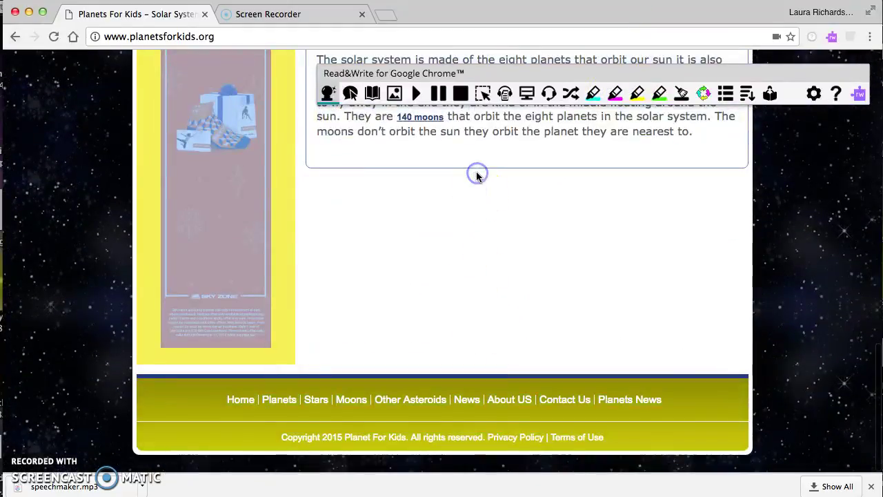
pyautogui.scroll(5, 475, 216)
pyautogui.scroll(10, 476, 176)
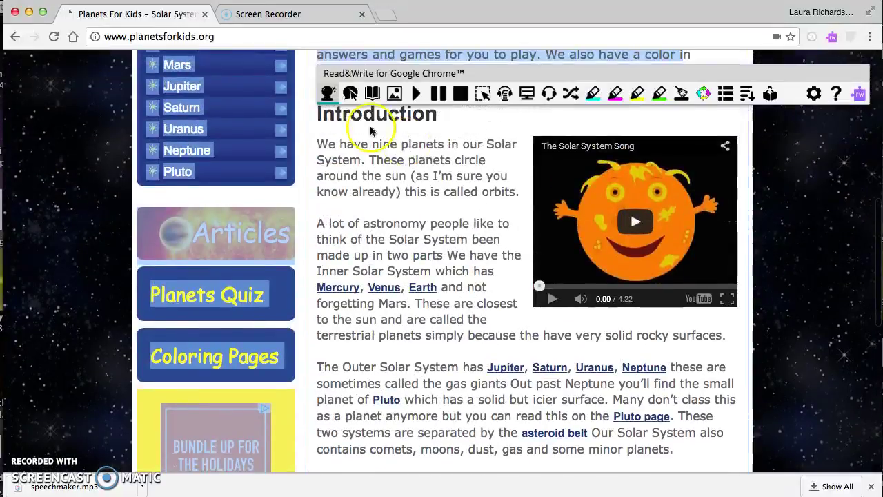
pyautogui.click(453, 223)
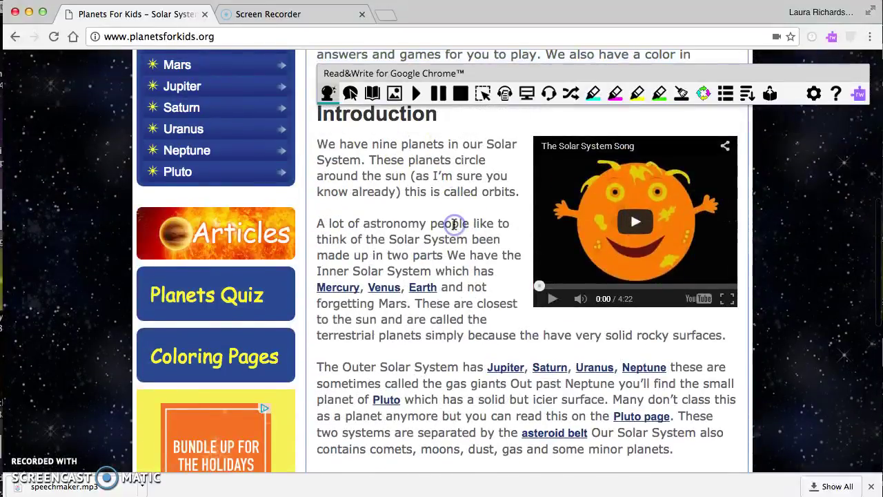
pyautogui.scroll(5, 454, 224)
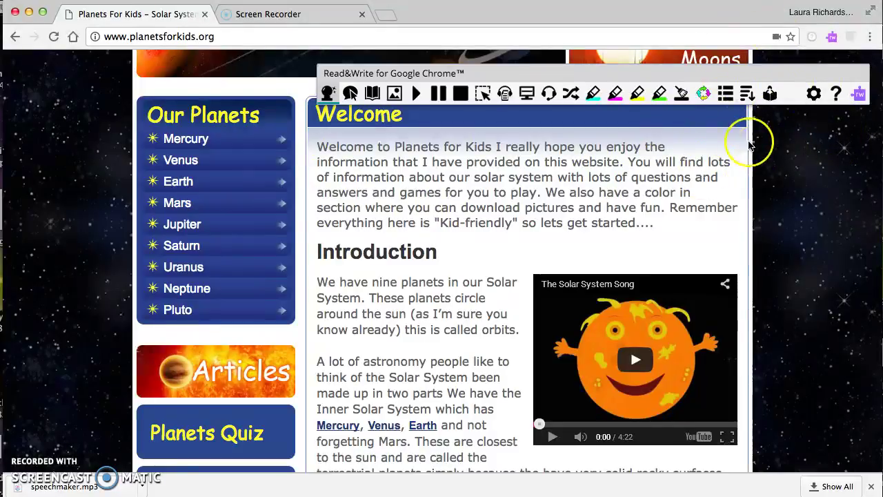
pyautogui.click(750, 95)
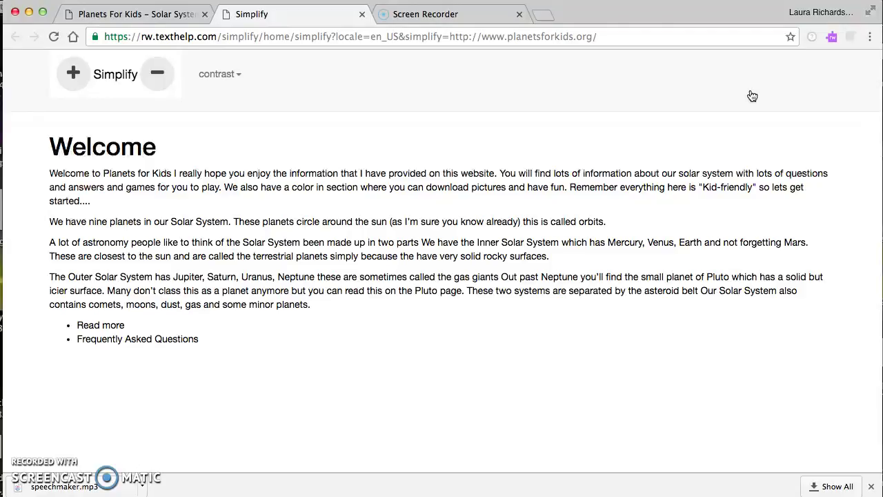
pyautogui.click(832, 38)
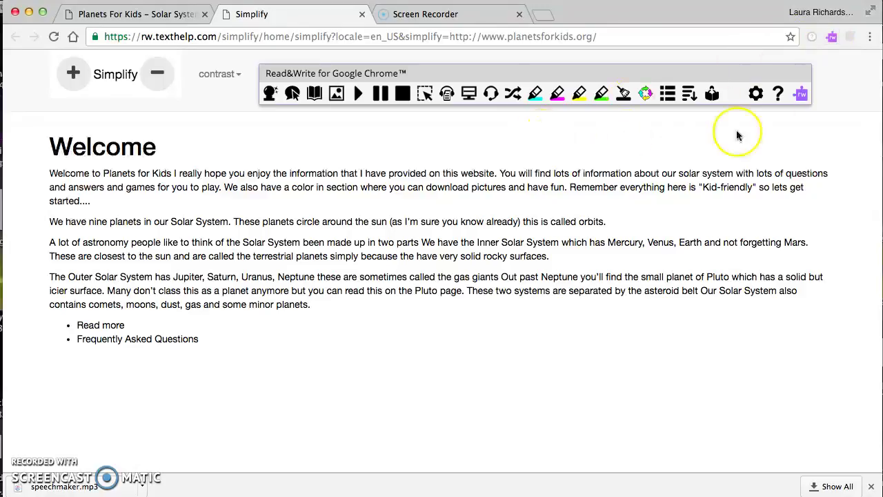
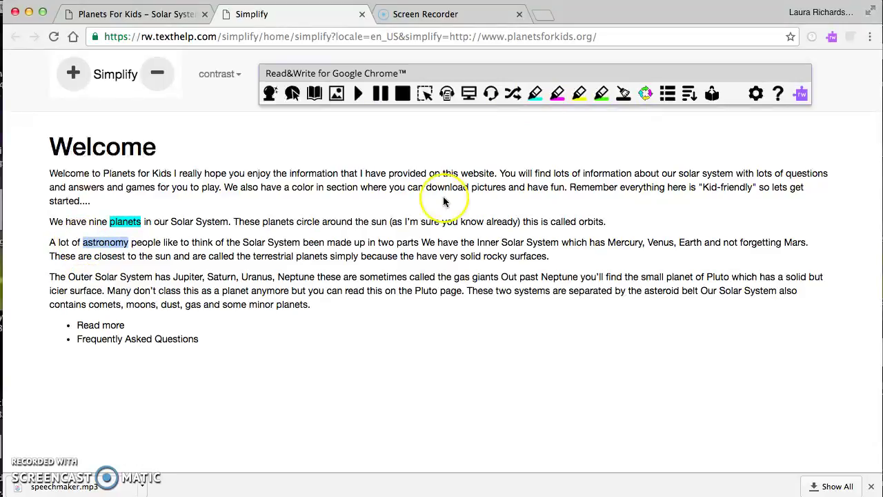
# Step: Highlight the words "astronomy", "Solar" in the Outer Solar System paragraph and "asteroid" in blue
pyautogui.click(536, 94)
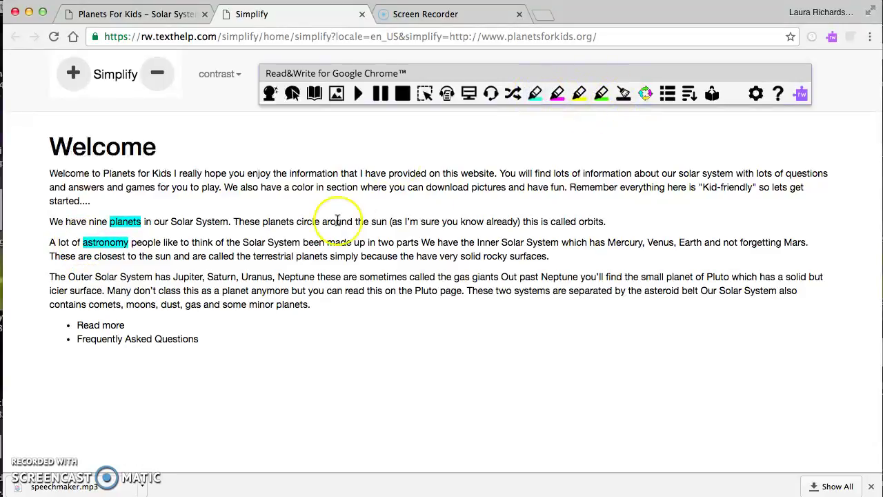
pyautogui.moveTo(94, 276); pyautogui.dragTo(113, 277)
pyautogui.click(536, 94)
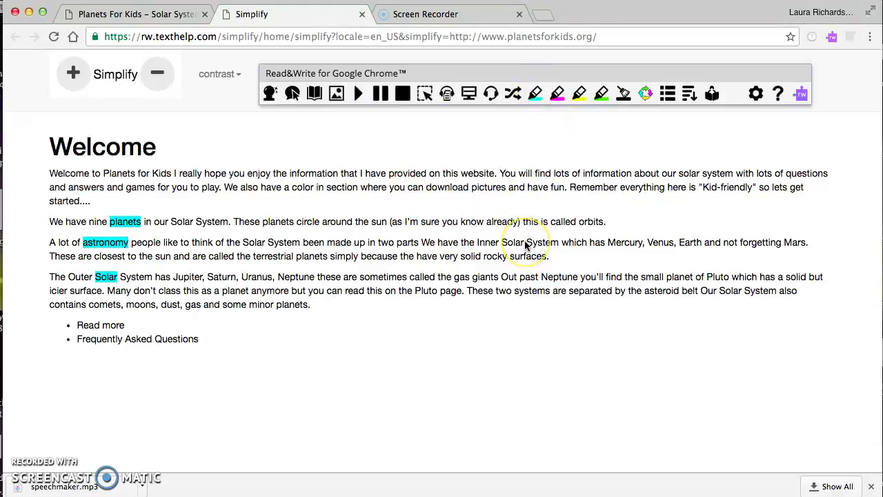
pyautogui.moveTo(645, 291); pyautogui.dragTo(681, 293)
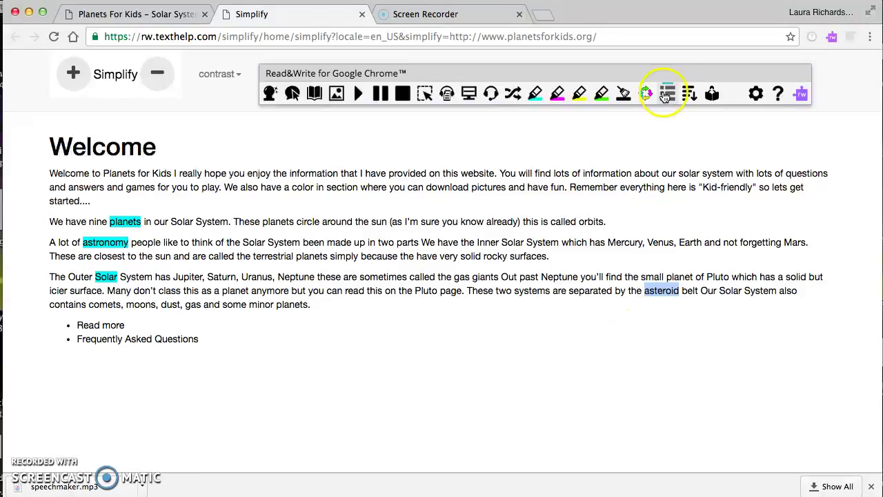
pyautogui.click(536, 95)
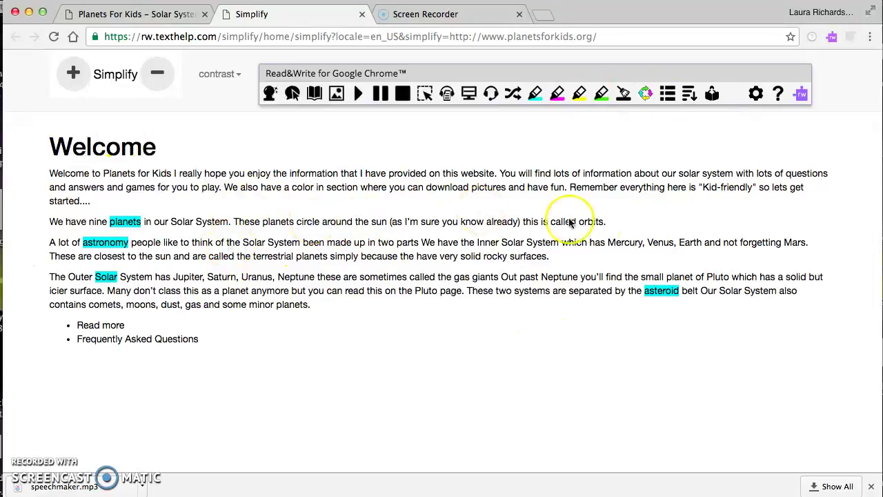
# Step: Create a vocabulary list document from the highlighted words, review its table with meanings, symbols and notes, and close it
pyautogui.click(668, 94)
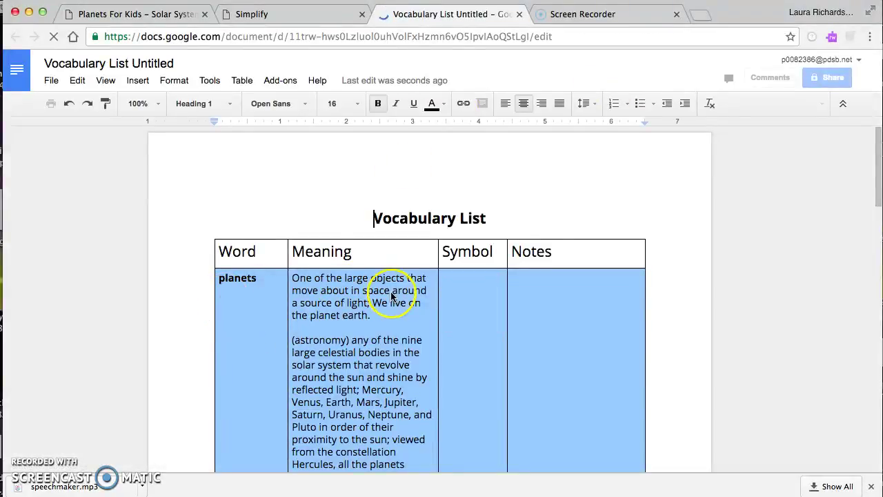
pyautogui.moveTo(879, 171); pyautogui.dragTo(879, 189)
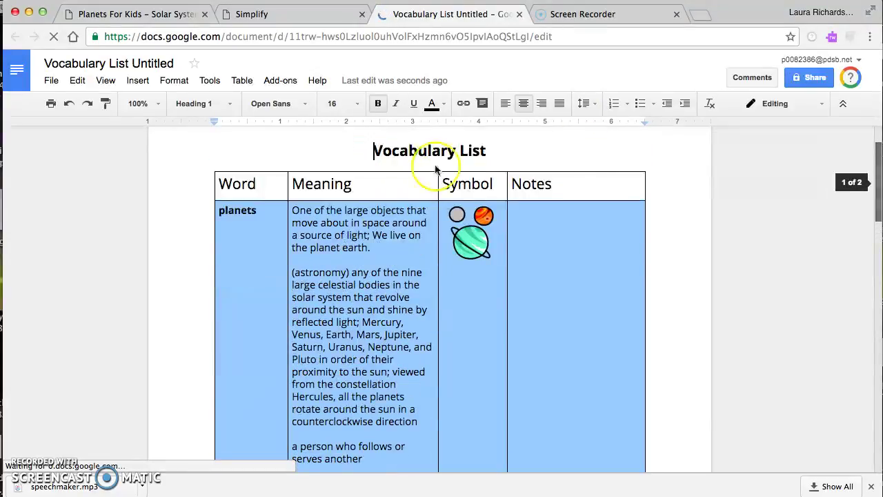
pyautogui.click(564, 225)
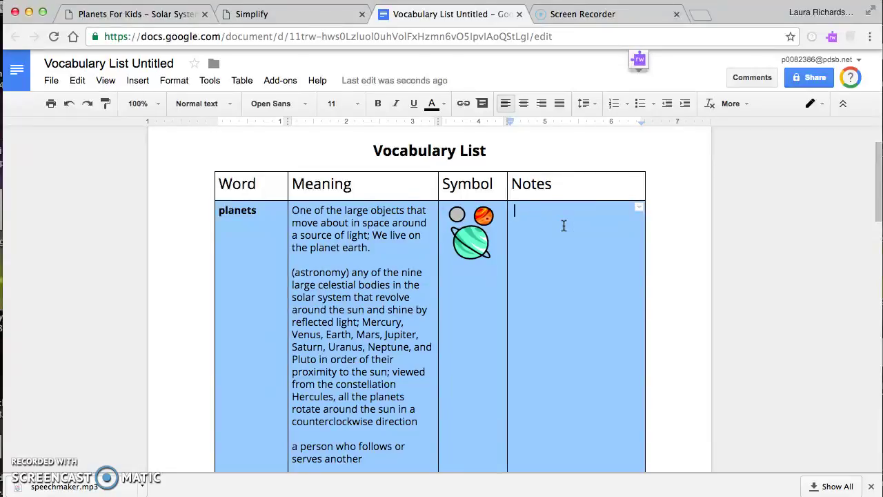
pyautogui.moveTo(877, 183)
pyautogui.mouseDown()
pyautogui.moveTo(873, 286)
pyautogui.moveTo(856, 334)
pyautogui.moveTo(873, 278)
pyautogui.moveTo(876, 195)
pyautogui.mouseUp()
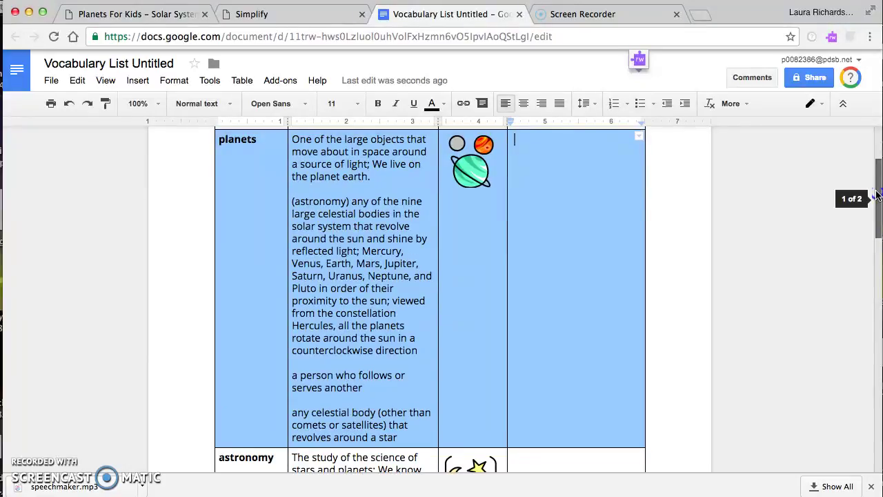
pyautogui.moveTo(877, 195); pyautogui.dragTo(876, 181)
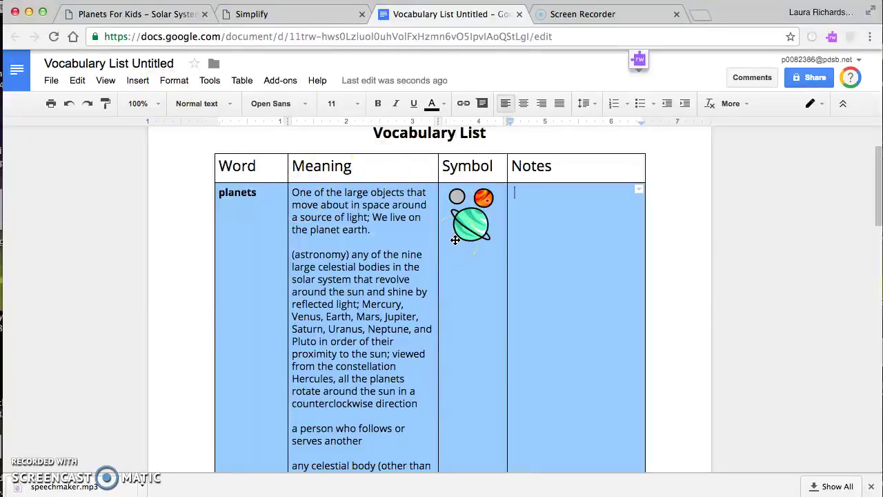
pyautogui.click(524, 199)
pyautogui.click(519, 15)
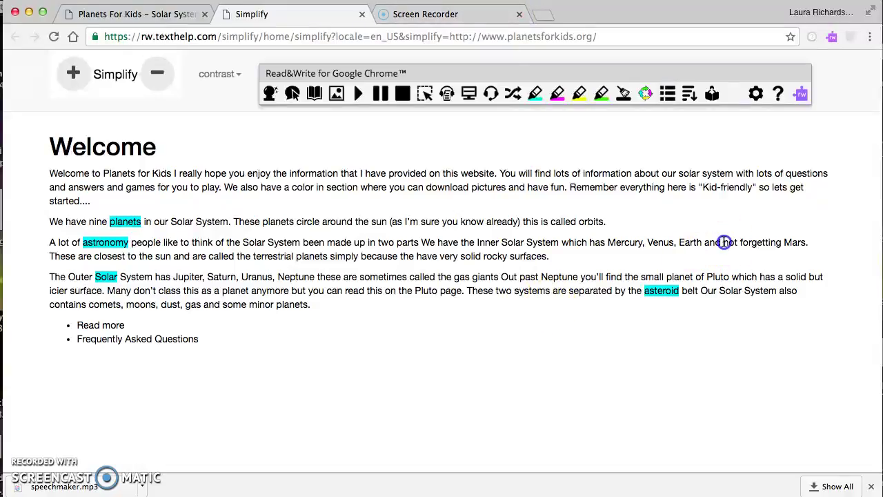
# Step: Select the three paragraphs below the Welcome text and clear all highlights from them
pyautogui.moveTo(683, 319); pyautogui.dragTo(125, 202)
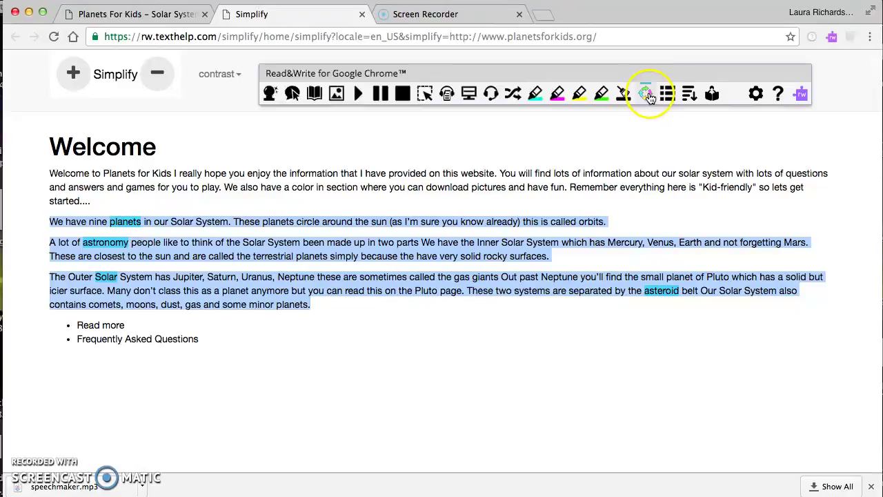
pyautogui.click(625, 100)
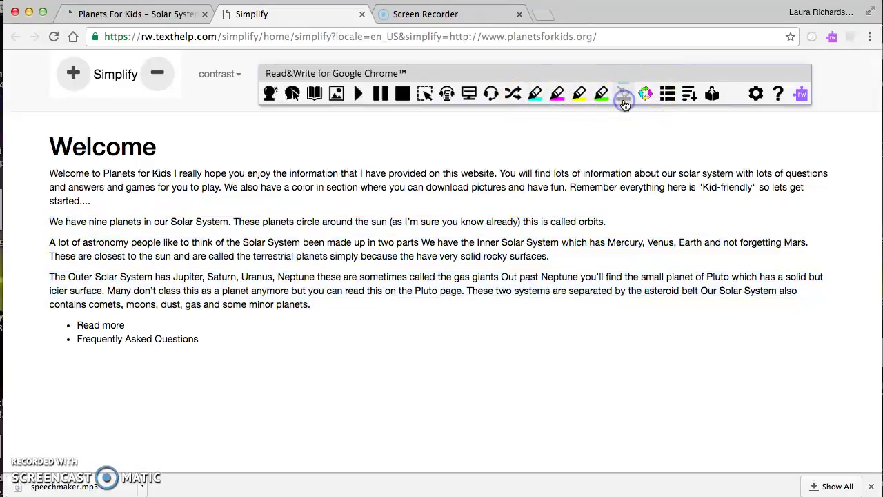
pyautogui.click(624, 97)
pyautogui.click(668, 258)
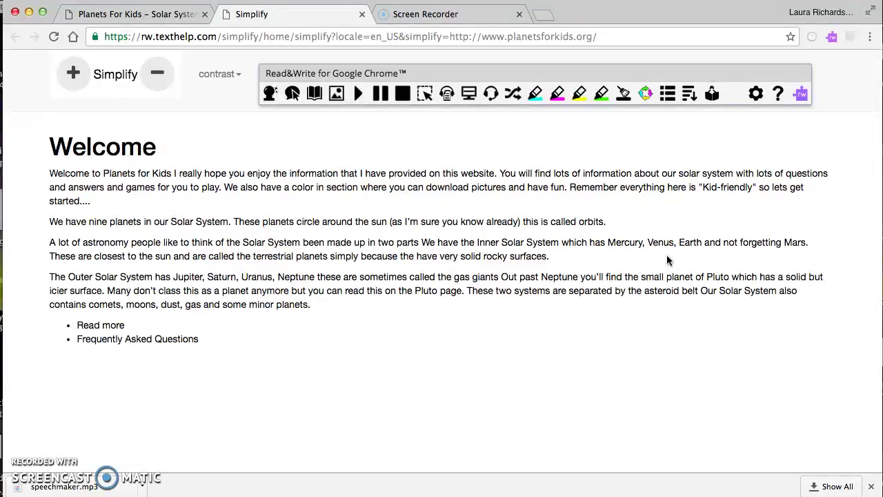
# Step: Highlight the phrases "nine planets" and "circle around the sun" in blue in the second paragraph
pyautogui.click(533, 96)
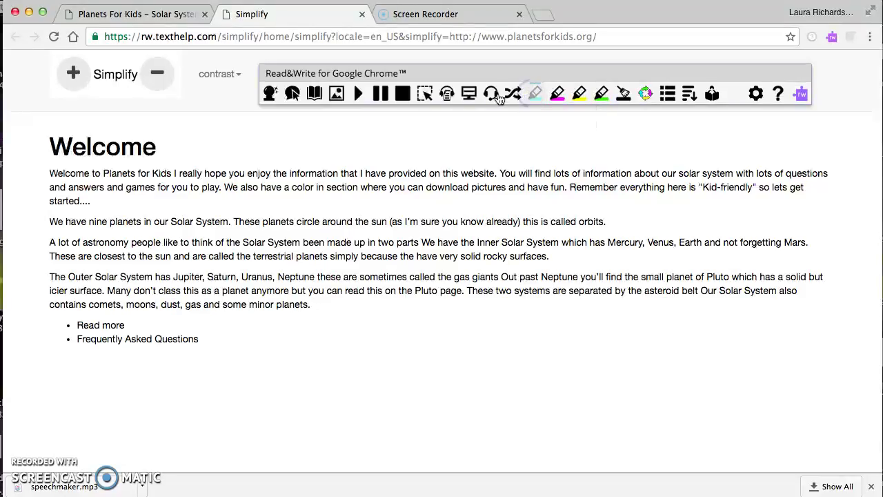
pyautogui.moveTo(89, 221); pyautogui.dragTo(143, 222)
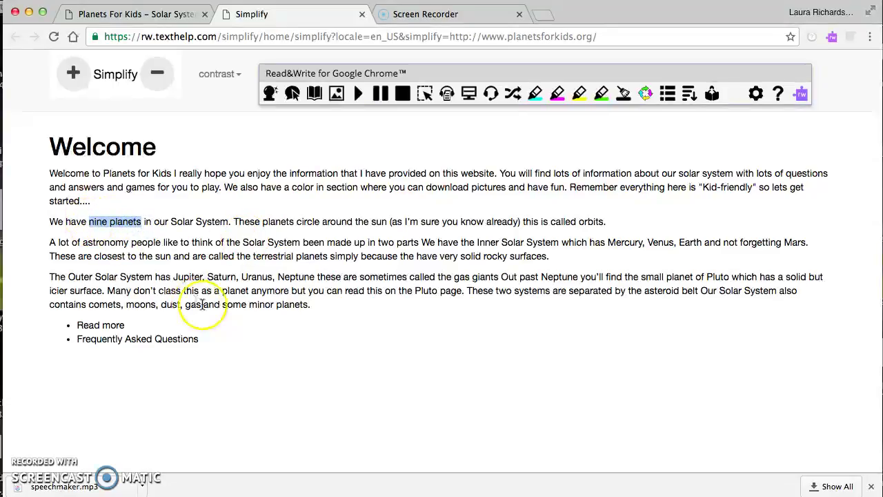
pyautogui.click(301, 222)
pyautogui.moveTo(89, 221); pyautogui.dragTo(140, 220)
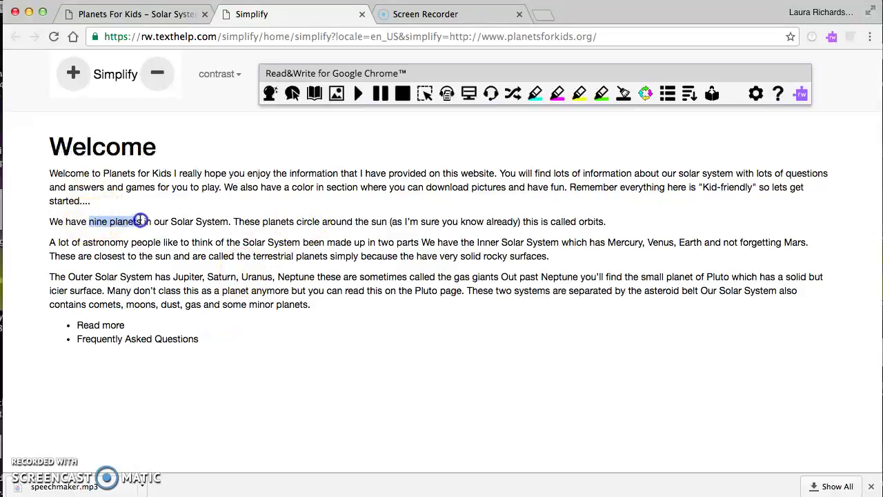
pyautogui.click(535, 93)
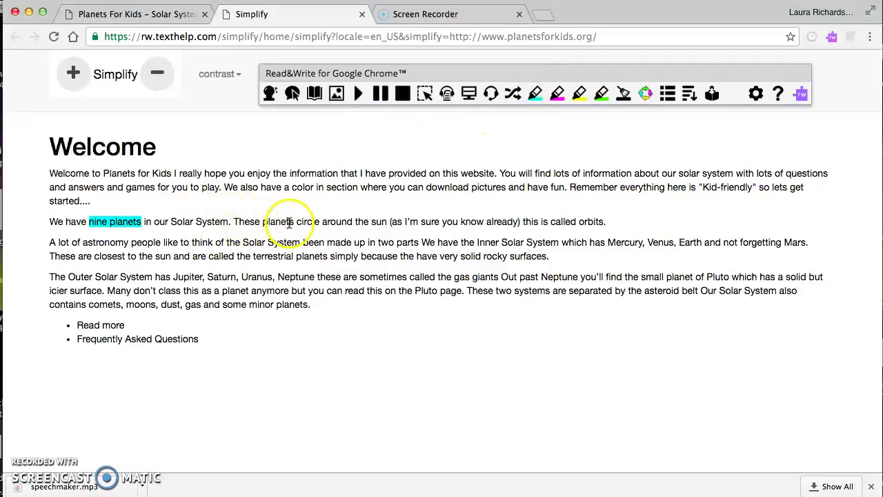
pyautogui.moveTo(296, 222); pyautogui.dragTo(389, 223)
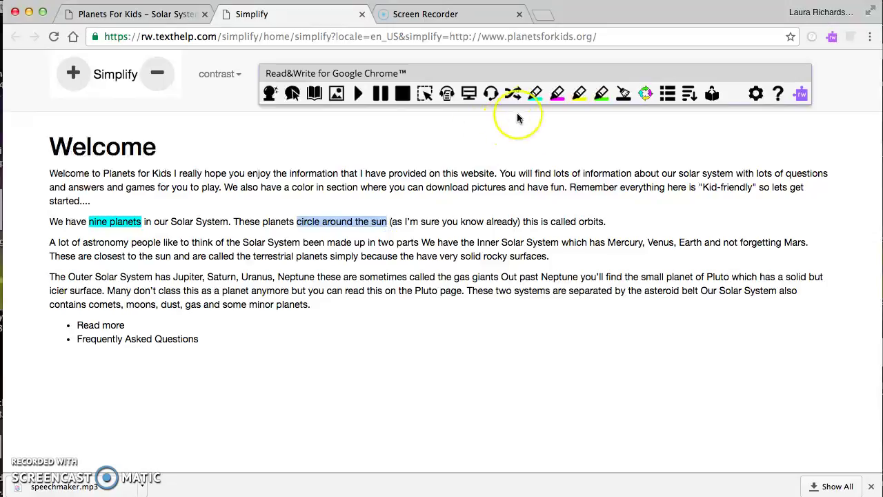
pyautogui.click(531, 94)
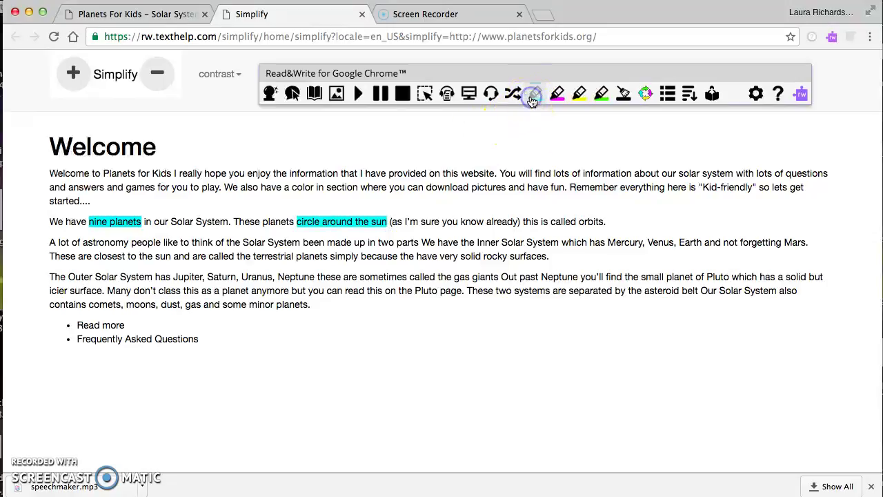
# Step: Highlight "orbits" in the second paragraph, and "Mercury, Venus, Earth" and "Mars" in the third paragraph, in blue
pyautogui.click(579, 221)
pyautogui.moveTo(580, 220); pyautogui.dragTo(606, 221)
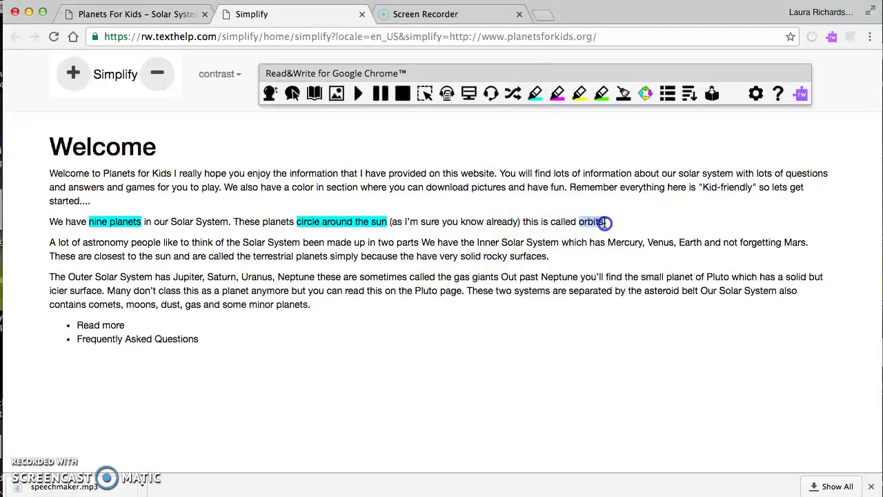
pyautogui.click(538, 93)
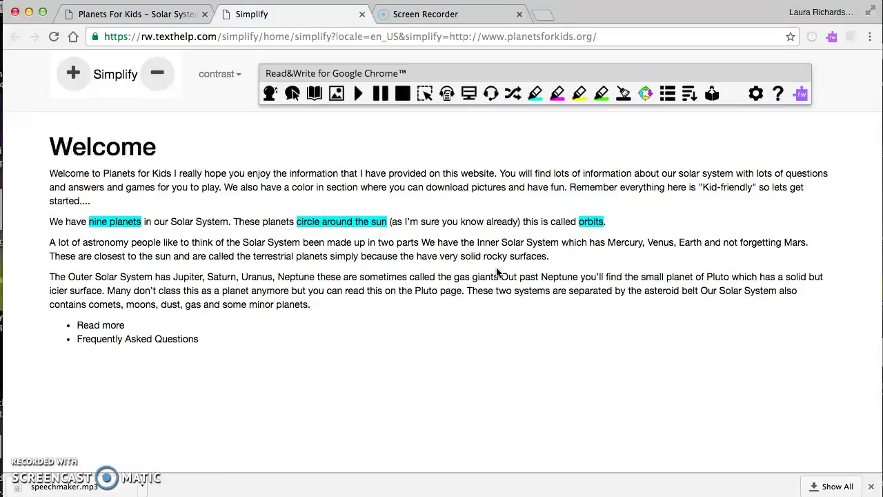
pyautogui.click(533, 94)
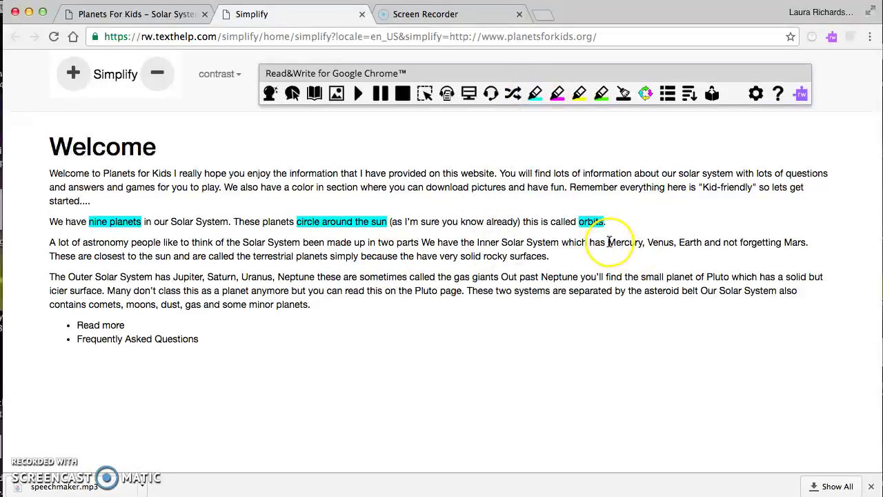
pyautogui.moveTo(609, 242); pyautogui.dragTo(703, 243)
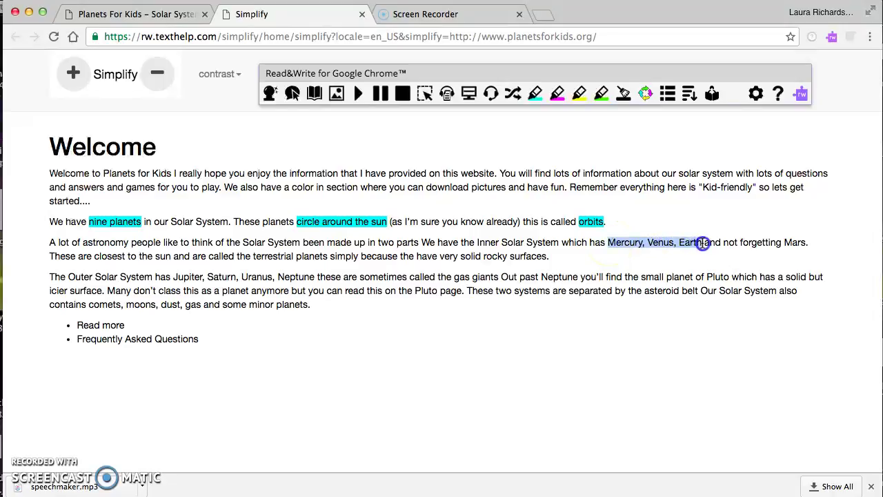
pyautogui.click(533, 92)
pyautogui.moveTo(784, 242); pyautogui.dragTo(811, 241)
pyautogui.click(797, 240)
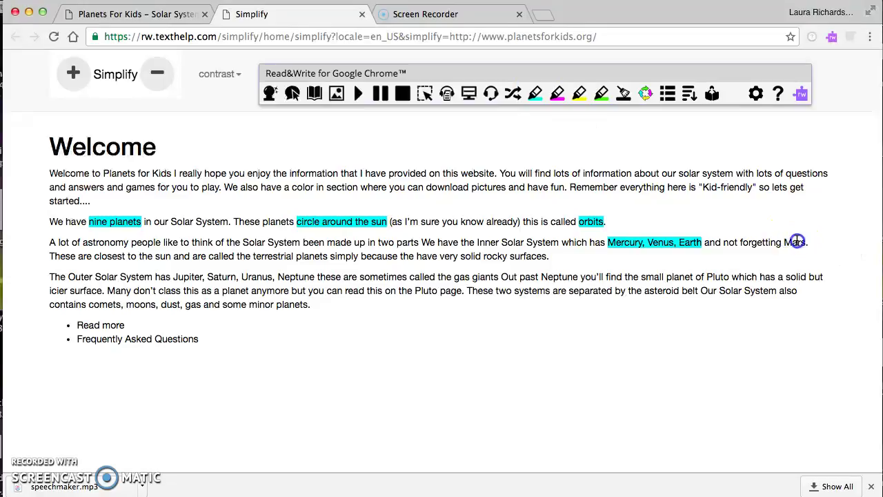
pyautogui.click(535, 92)
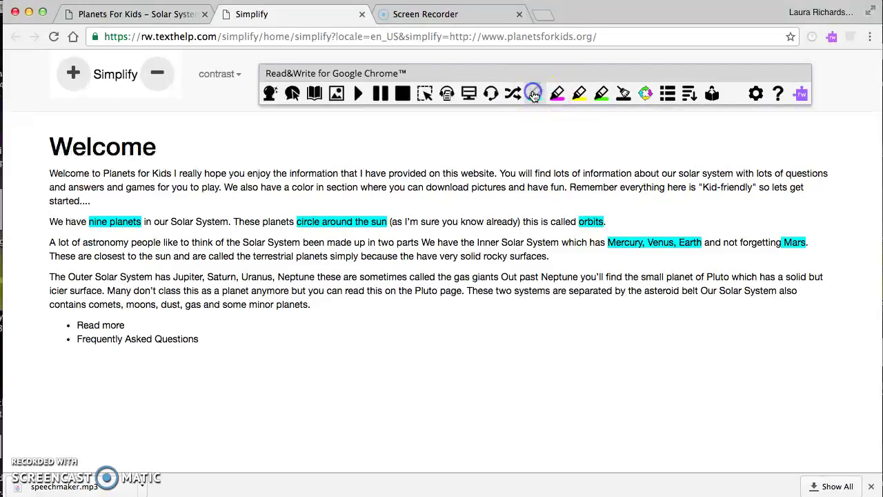
# Step: Highlight "upiter, Saturn, Uranus, Neptune" and "Pluto" in the Outer Solar System paragraph in blue
pyautogui.moveTo(174, 277); pyautogui.dragTo(316, 276)
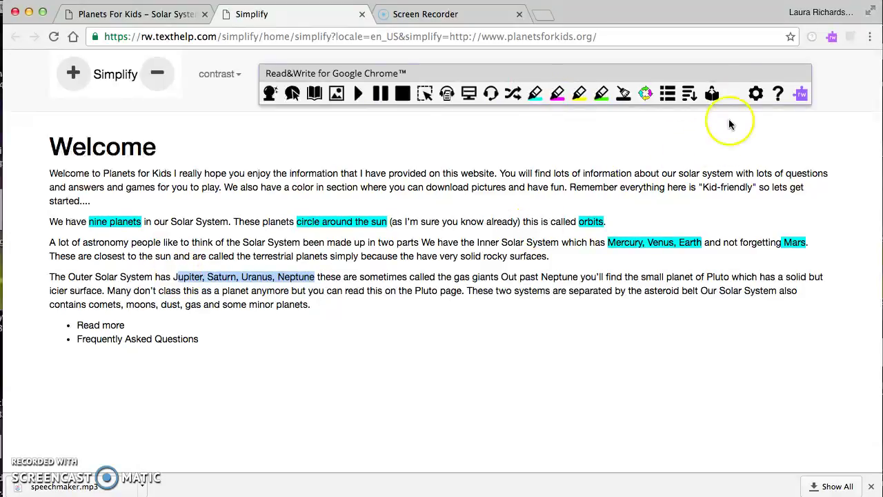
pyautogui.click(536, 95)
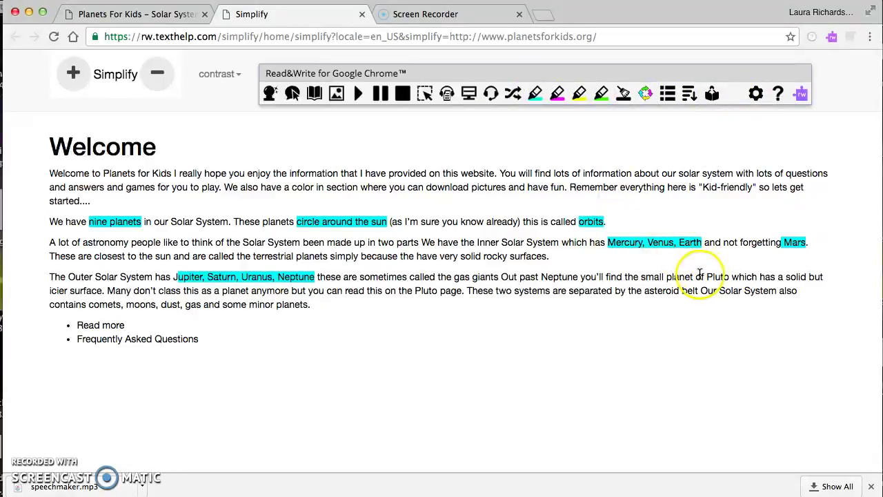
pyautogui.moveTo(707, 276); pyautogui.dragTo(720, 276)
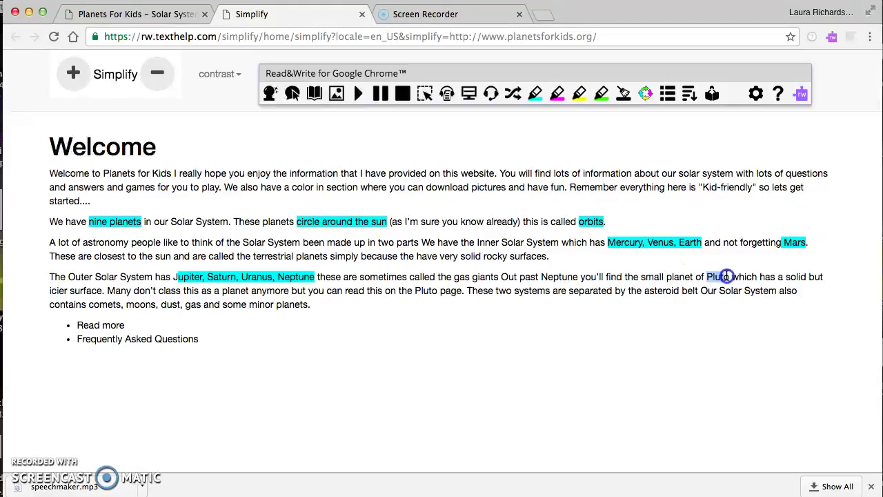
pyautogui.click(537, 94)
pyautogui.click(583, 290)
pyautogui.click(706, 255)
pyautogui.click(694, 201)
# Step: Collect the highlights of all four colors, sorted by color, into a new document and review the collected phrases
pyautogui.click(647, 127)
pyautogui.click(645, 101)
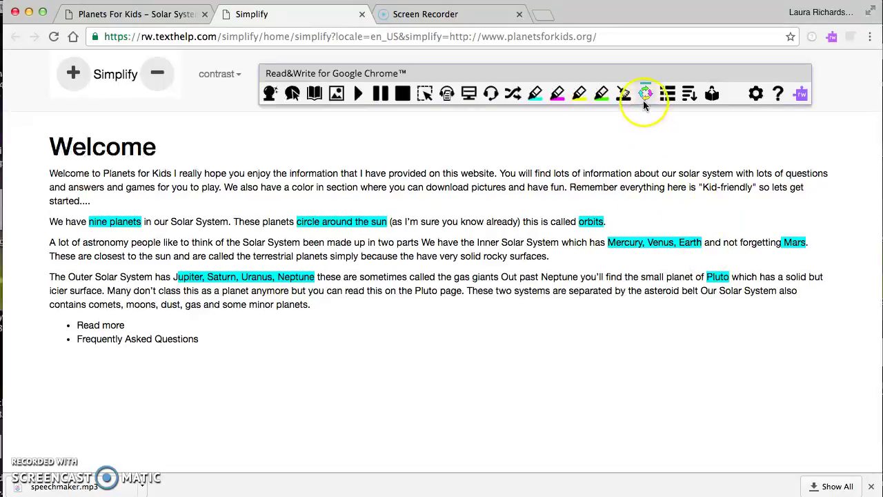
pyautogui.click(672, 101)
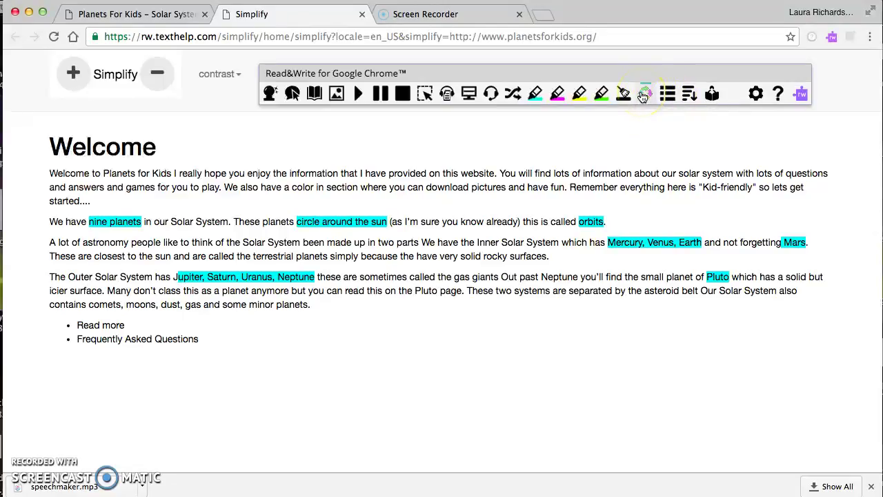
pyautogui.click(643, 96)
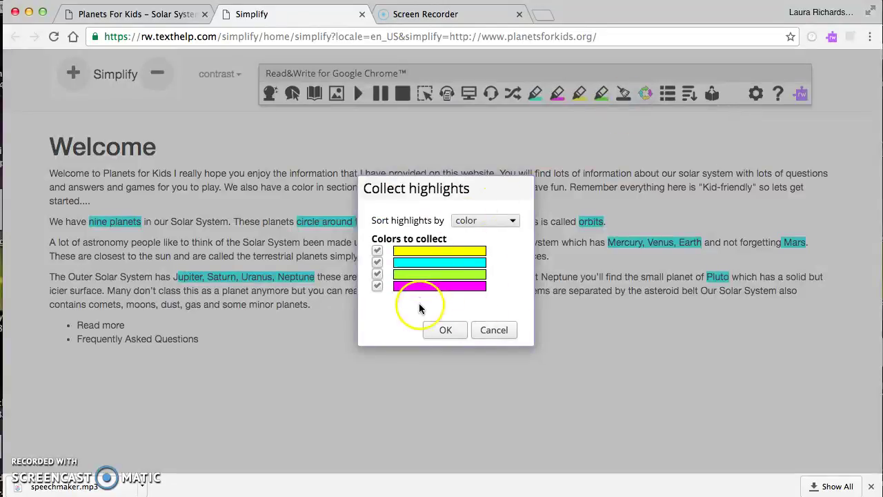
pyautogui.click(446, 329)
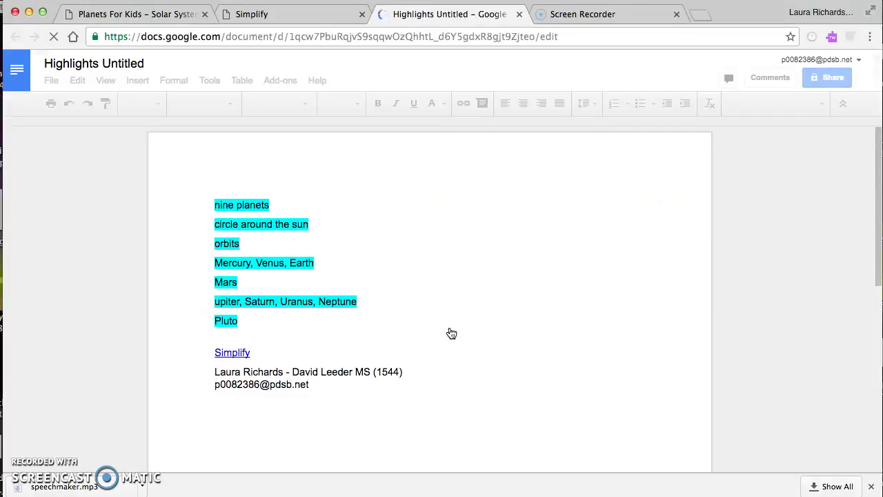
pyautogui.click(37, 237)
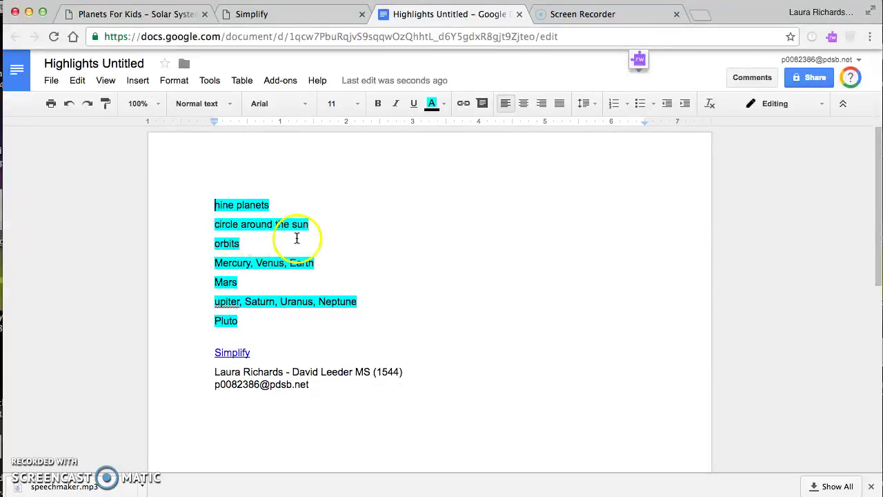
pyautogui.click(276, 207)
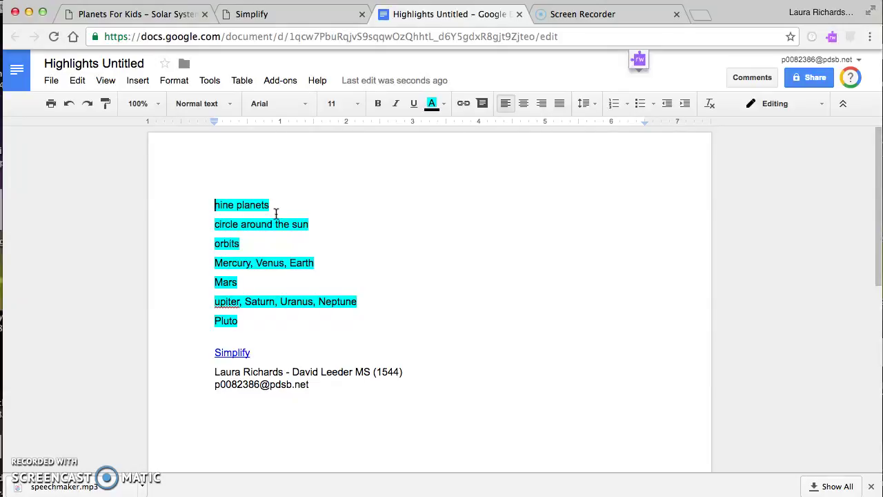
pyautogui.click(264, 343)
pyautogui.click(263, 341)
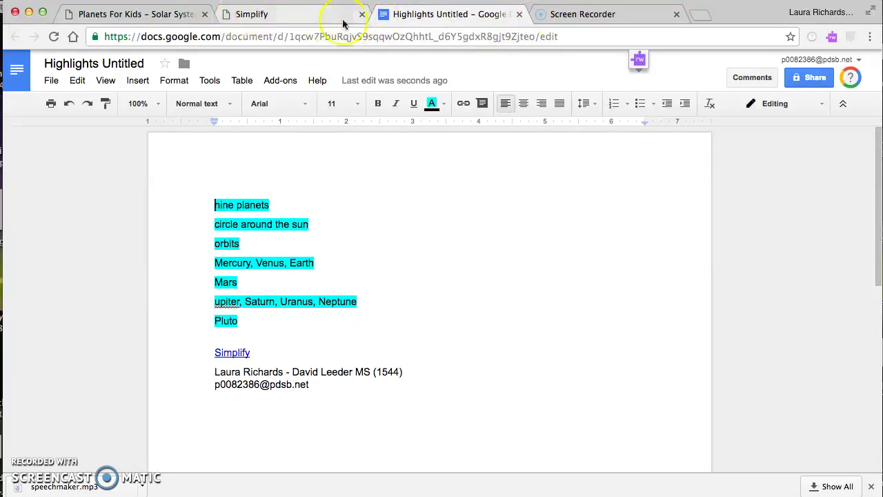
# Step: Return to the simplified page and clear all highlights from the three paragraphs below the introduction
pyautogui.click(298, 17)
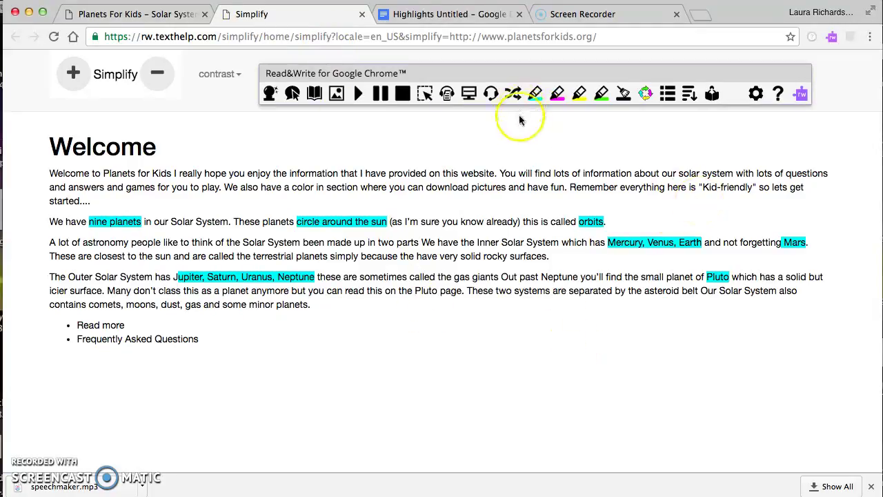
pyautogui.moveTo(31, 220); pyautogui.dragTo(764, 323)
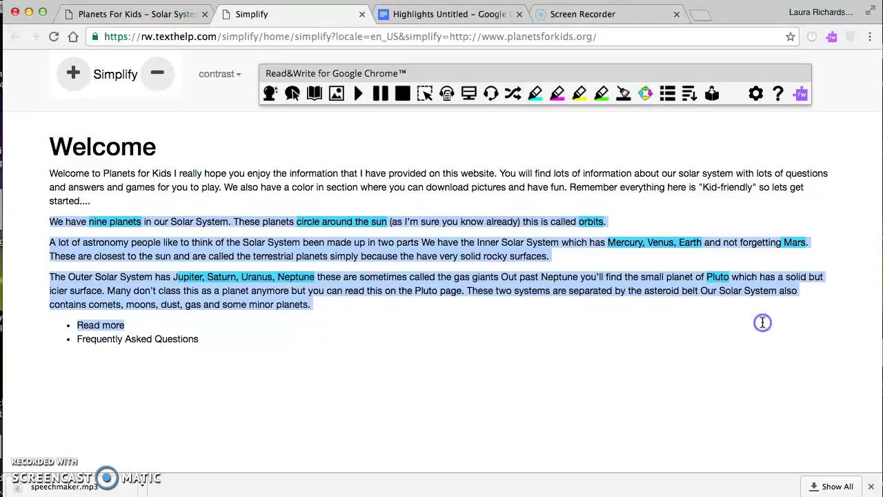
pyautogui.click(624, 93)
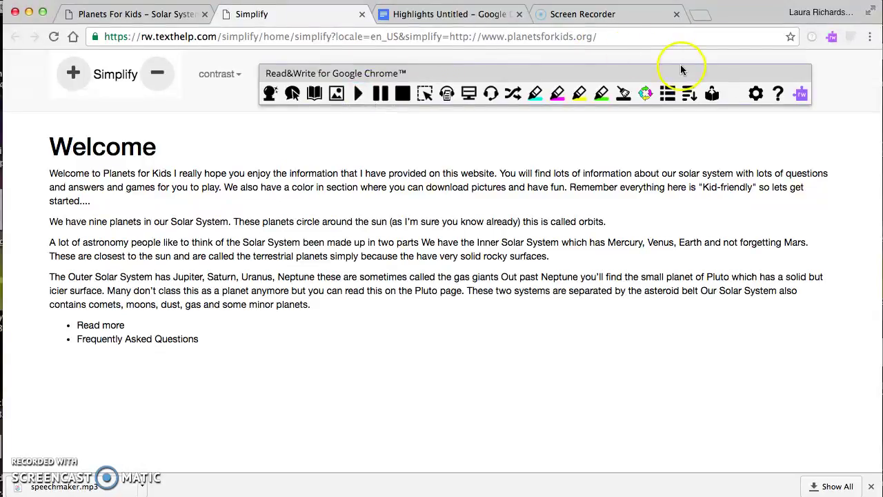
# Step: Select all four paragraphs under the Welcome heading and have them read aloud
pyautogui.click(356, 95)
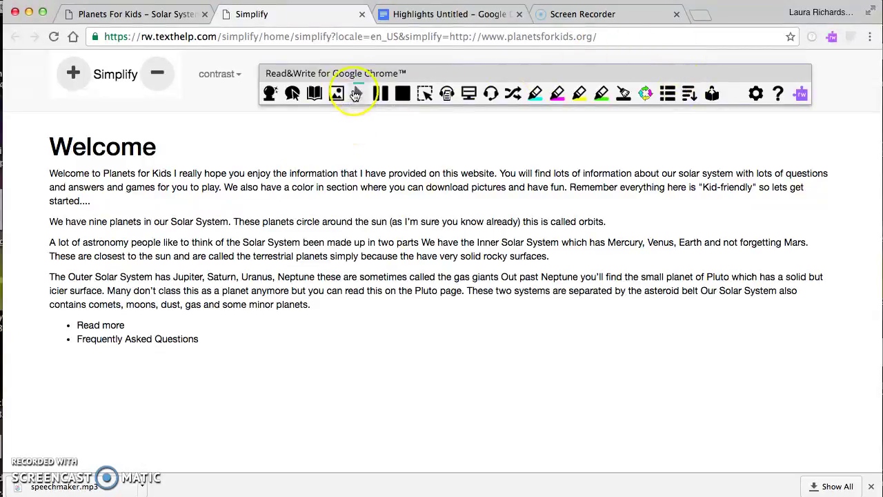
pyautogui.click(293, 94)
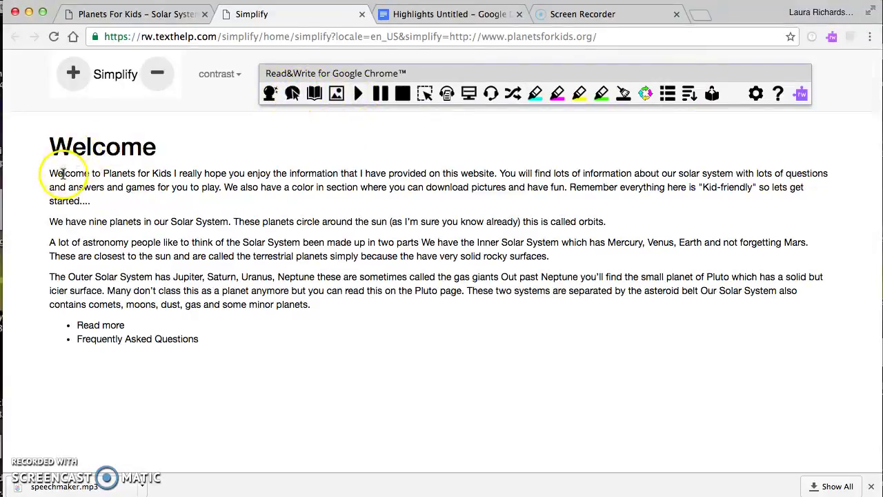
pyautogui.moveTo(51, 173); pyautogui.dragTo(381, 299)
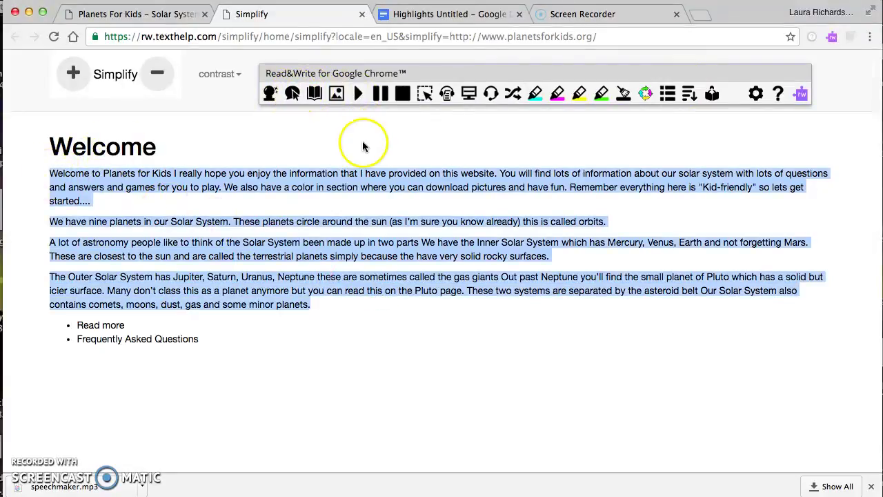
pyautogui.click(361, 94)
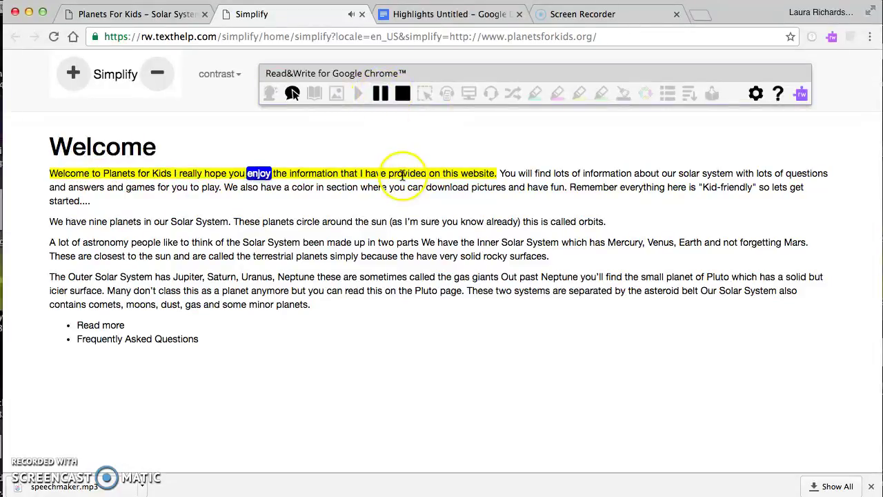
# Step: Set the speech voice to US Samantha Standard - Vocalizer and the reading speed to Slow
pyautogui.click(755, 93)
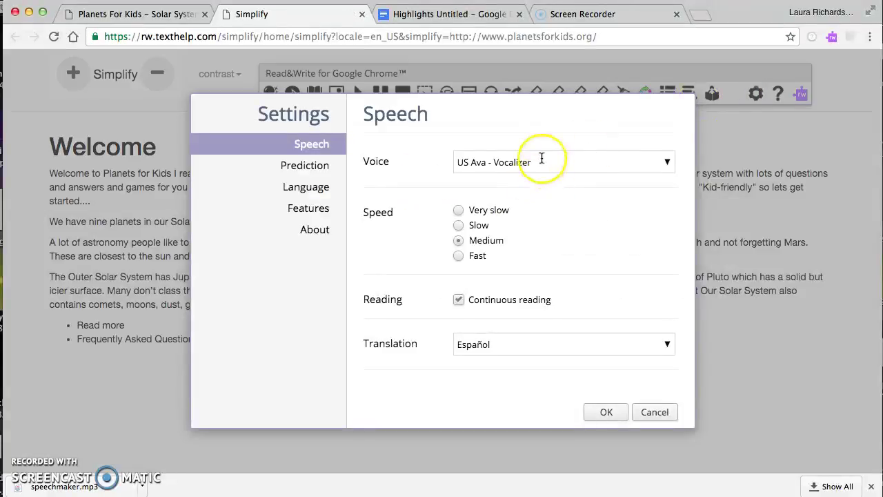
pyautogui.click(515, 163)
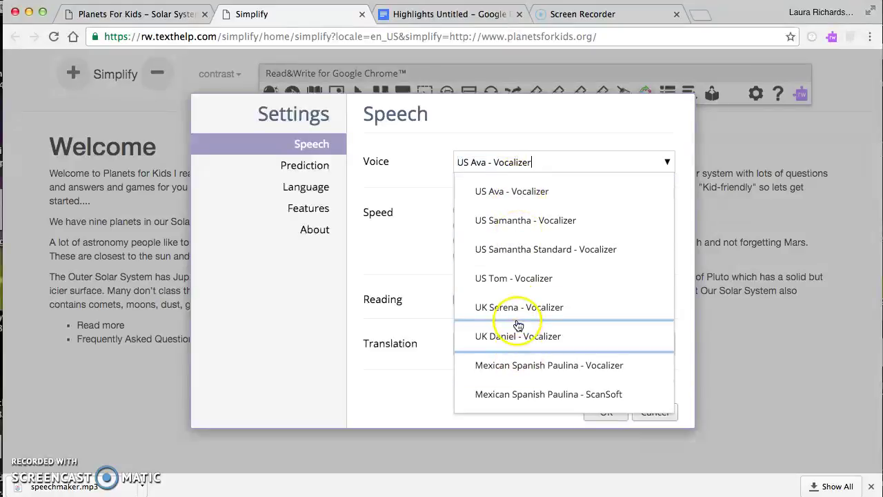
pyautogui.click(530, 250)
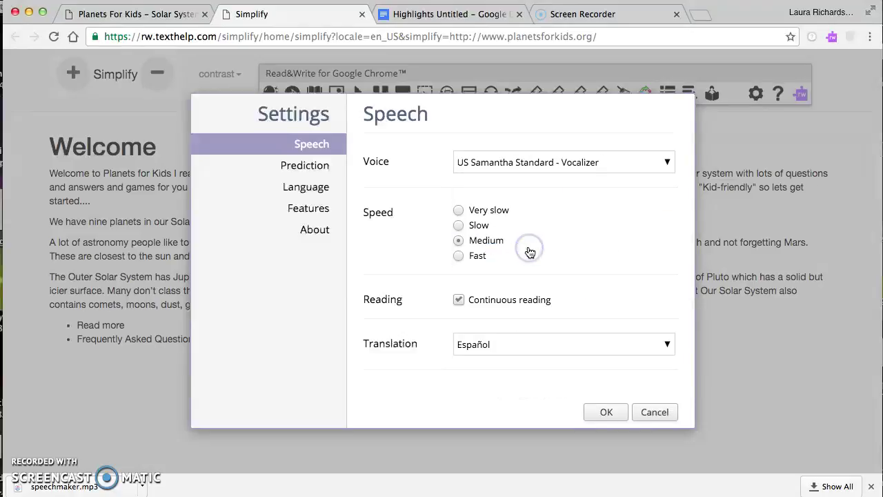
pyautogui.click(460, 226)
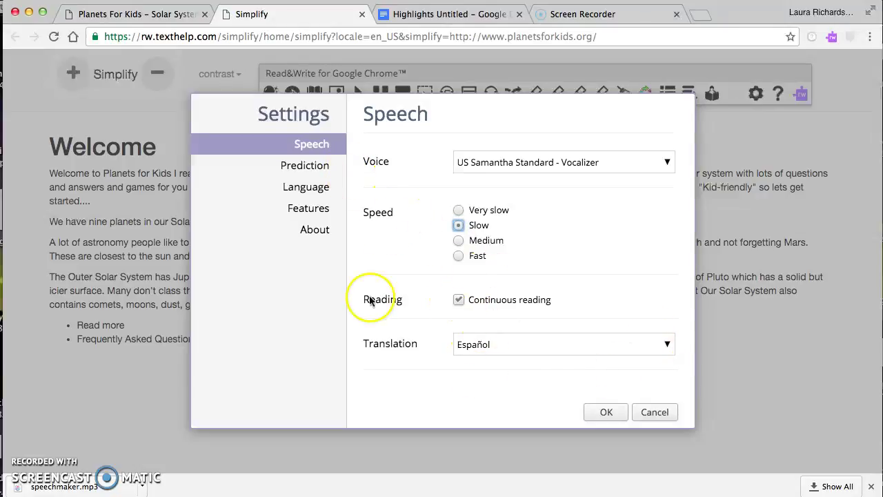
pyautogui.click(607, 411)
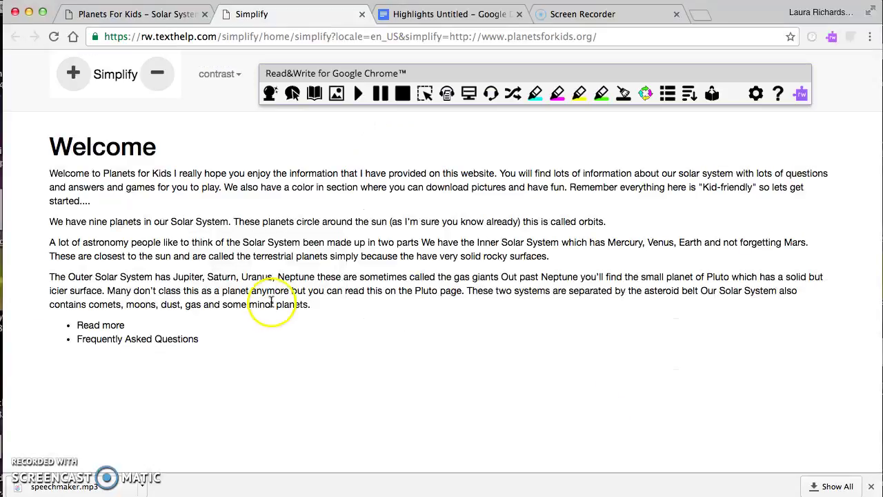
# Step: Select the Welcome paragraphs again, read them aloud with the changed voice and speed, and stop the speech
pyautogui.click(257, 240)
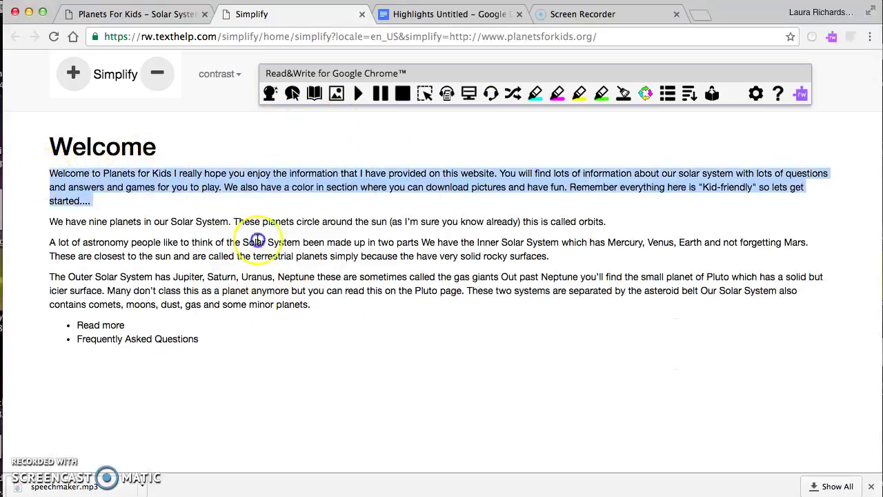
pyautogui.moveTo(257, 240); pyautogui.dragTo(419, 310)
pyautogui.click(356, 95)
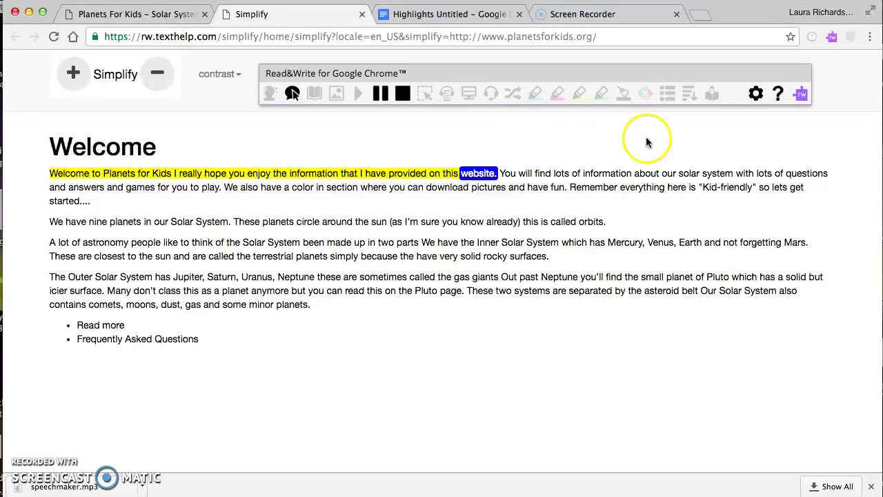
pyautogui.click(402, 93)
pyautogui.click(398, 367)
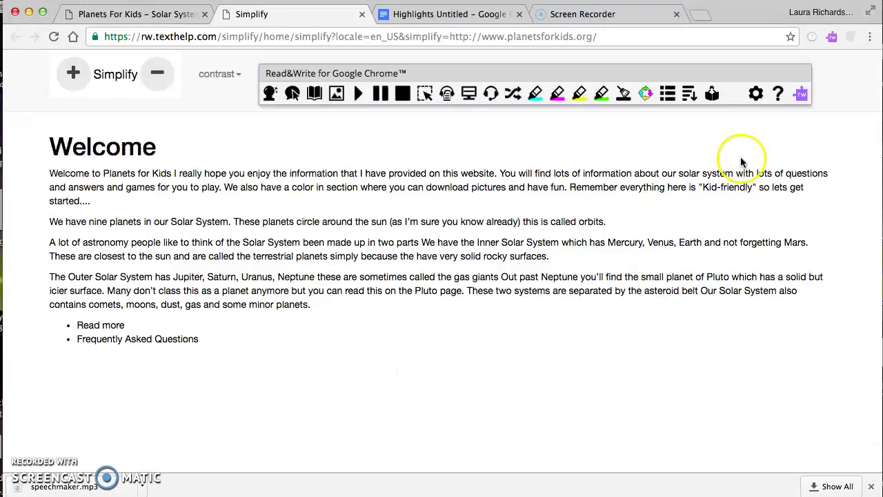
# Step: Open the simplified page in the read-aloud practice tool, record a spoken reading of it, and play the recording back
pyautogui.click(714, 95)
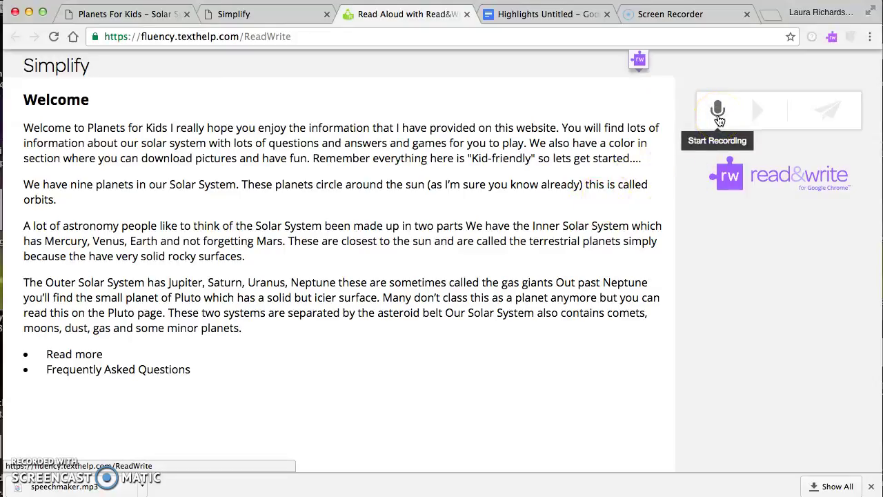
pyautogui.click(718, 111)
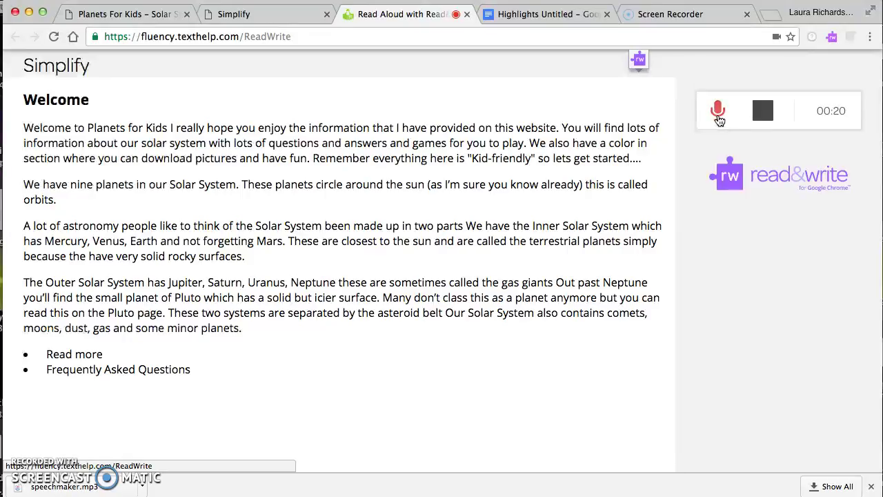
pyautogui.click(771, 109)
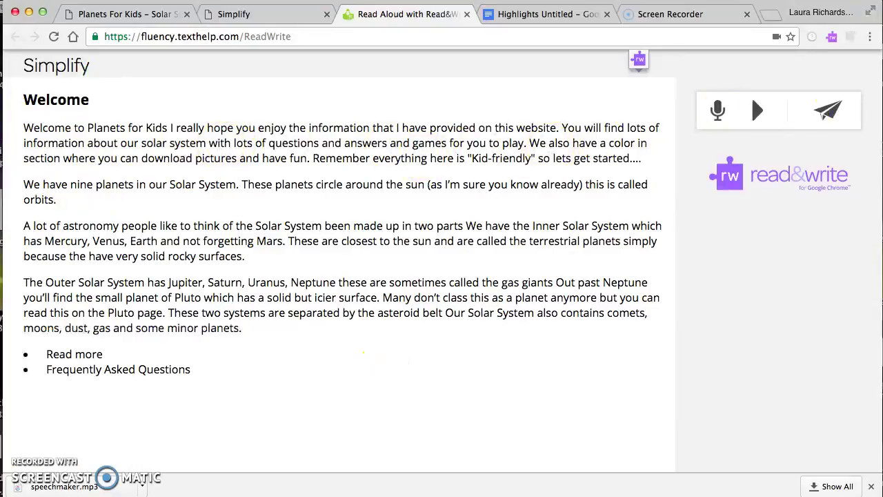
pyautogui.click(758, 113)
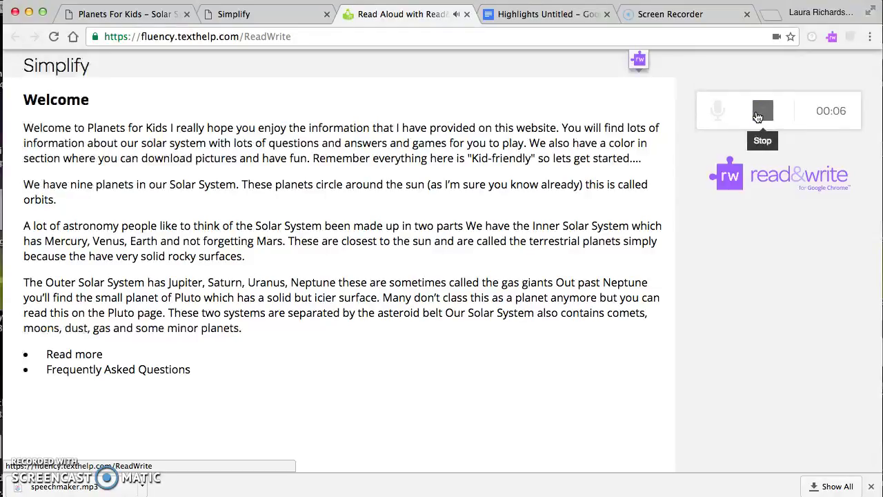
# Step: Stop the playback and start sending the recording to the teacher, granting Read&Write access to the Google Classroom classes, rosters, profile photos and email addresses
pyautogui.click(762, 110)
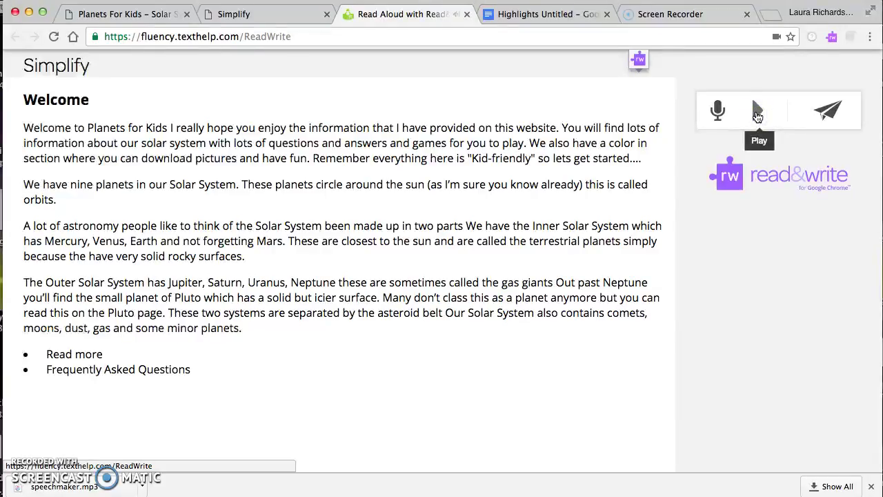
pyautogui.click(829, 116)
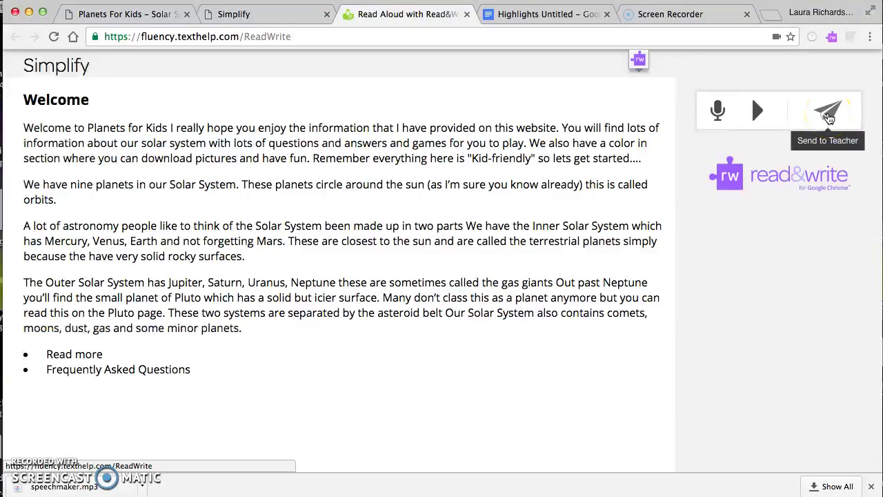
pyautogui.click(830, 117)
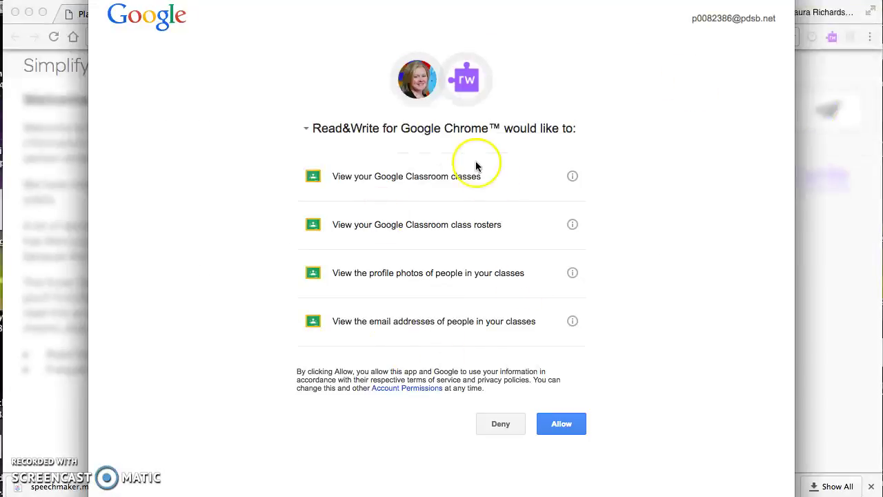
pyautogui.click(561, 423)
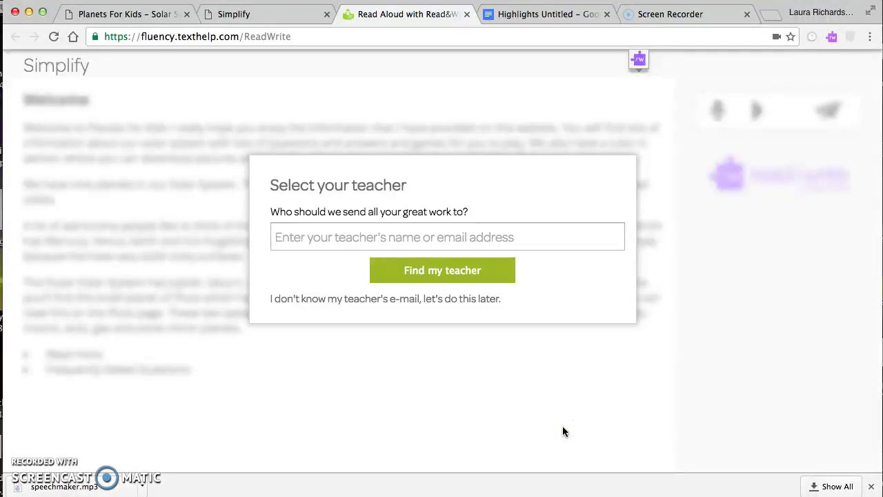
# Step: Skip the teacher selection without entering anyone, using the option for not knowing the teacher's e-mail
pyautogui.click(521, 239)
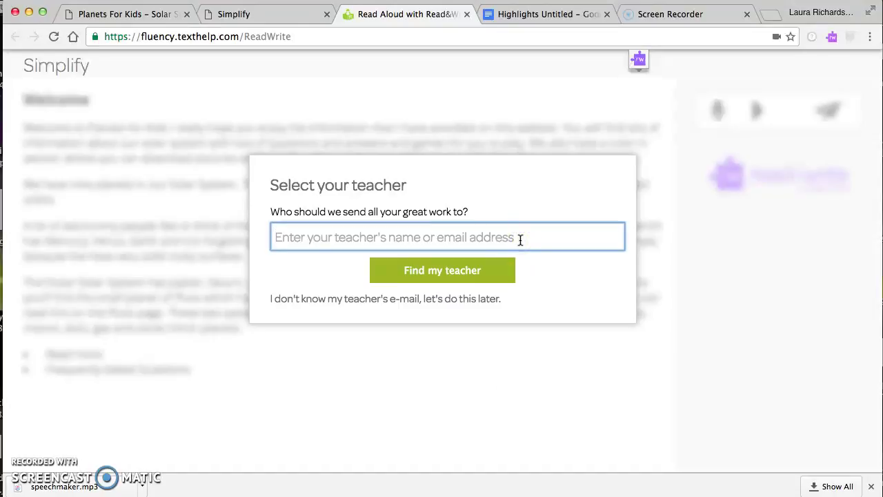
pyautogui.click(544, 190)
pyautogui.click(385, 236)
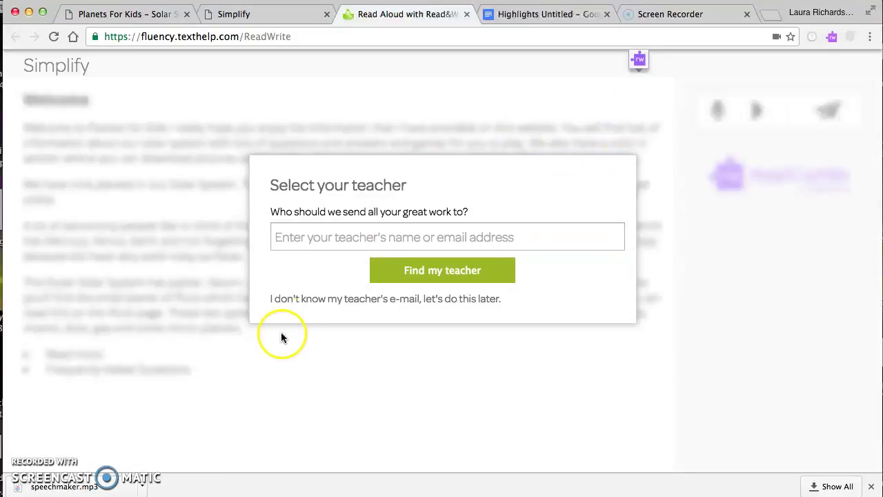
pyautogui.click(306, 300)
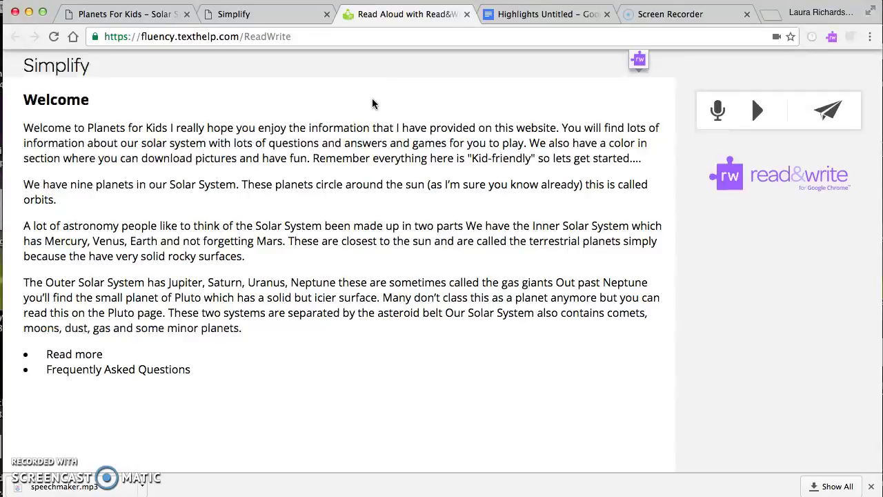
pyautogui.click(168, 172)
pyautogui.click(427, 120)
pyautogui.click(179, 303)
pyautogui.click(359, 185)
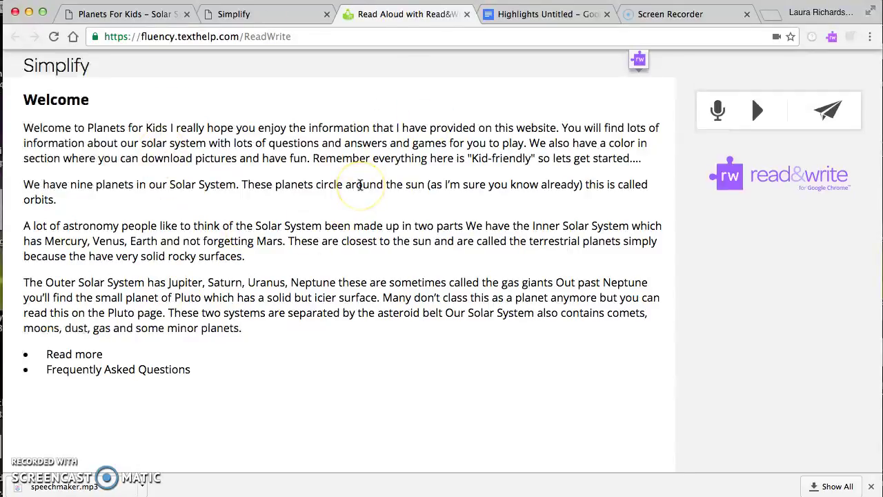